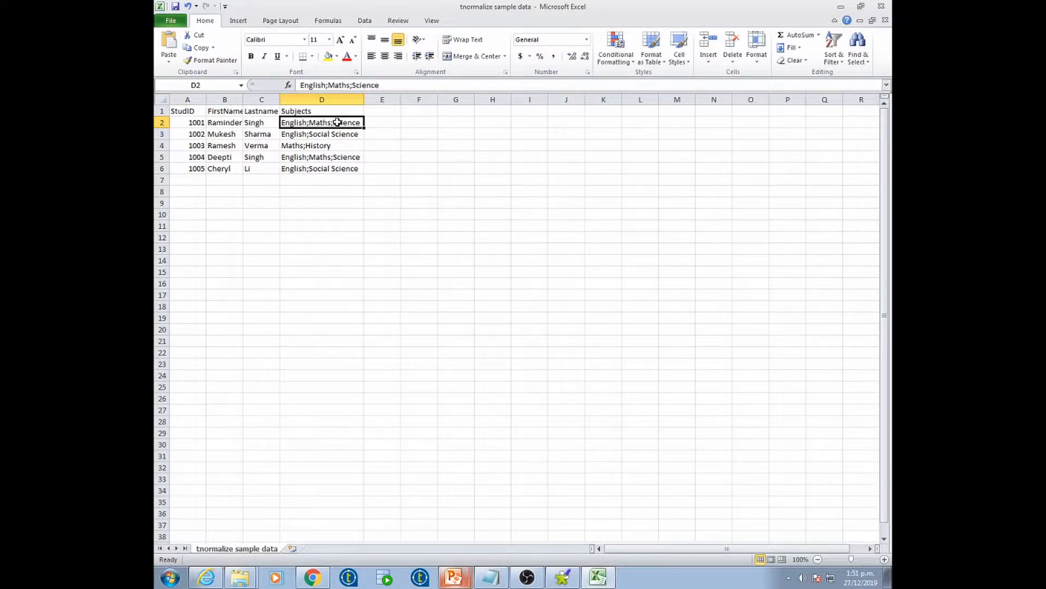
- Examine the student IDs and the semicolon-separated values in the Subjects column of the sample data
{"action": "left_click", "coordinate": [192, 125]}
{"action": "left_click", "coordinate": [327, 134]}
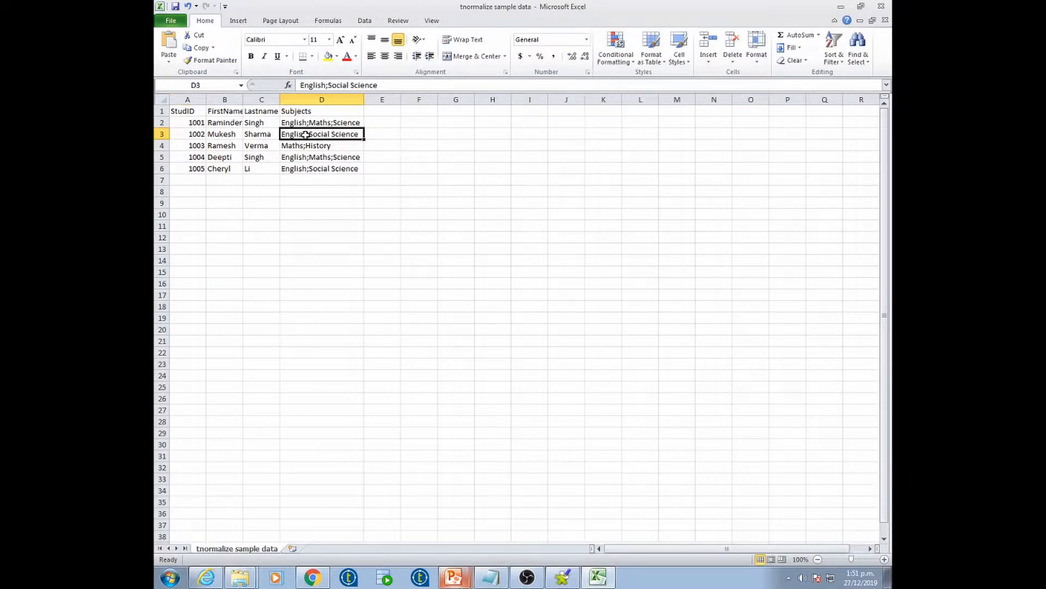
{"action": "left_click", "coordinate": [188, 146]}
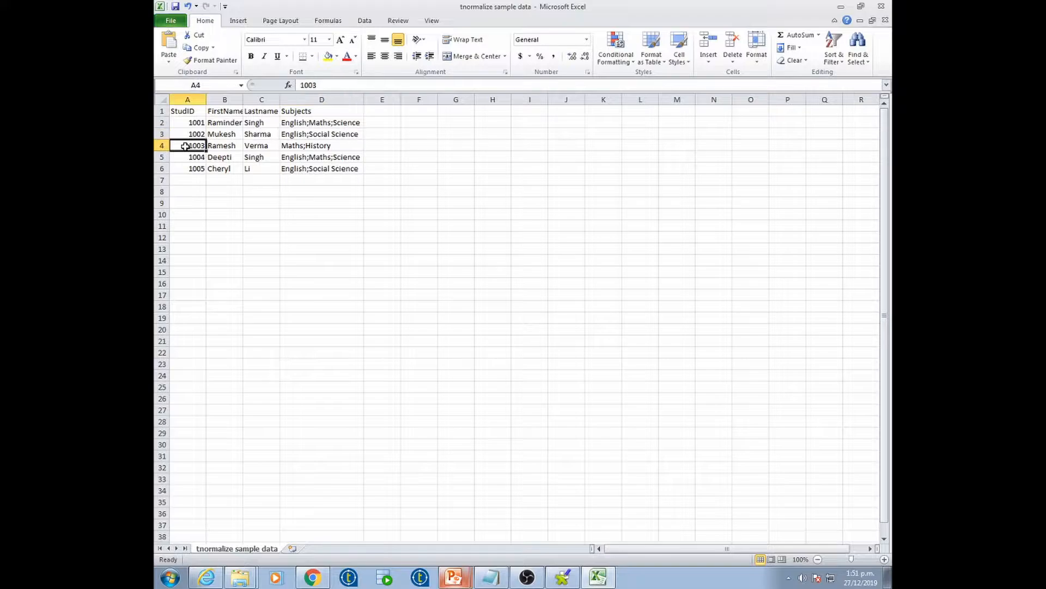
{"action": "left_click", "coordinate": [318, 147]}
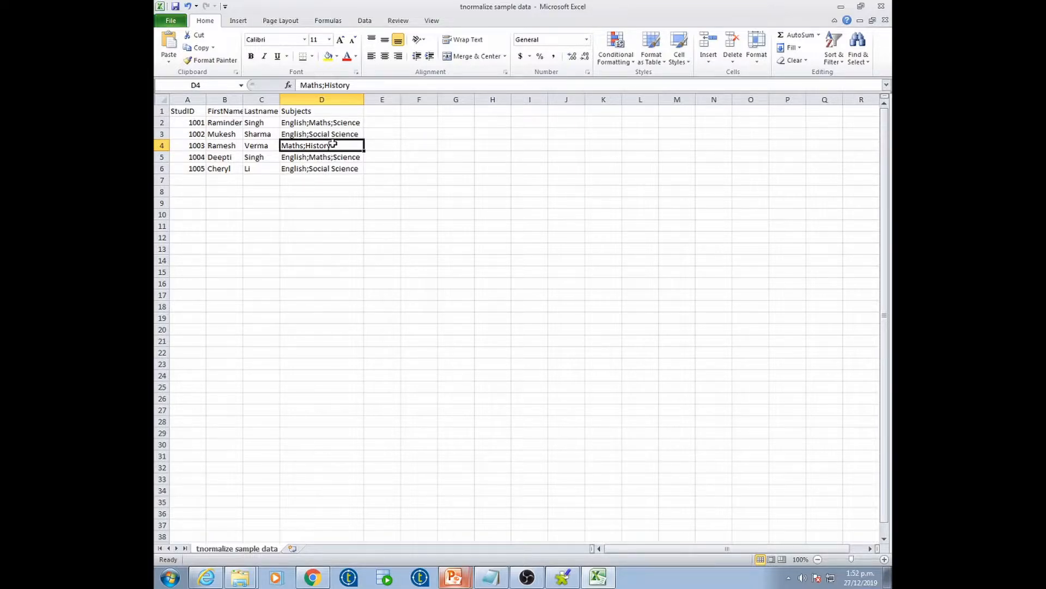
{"action": "left_click", "coordinate": [323, 100]}
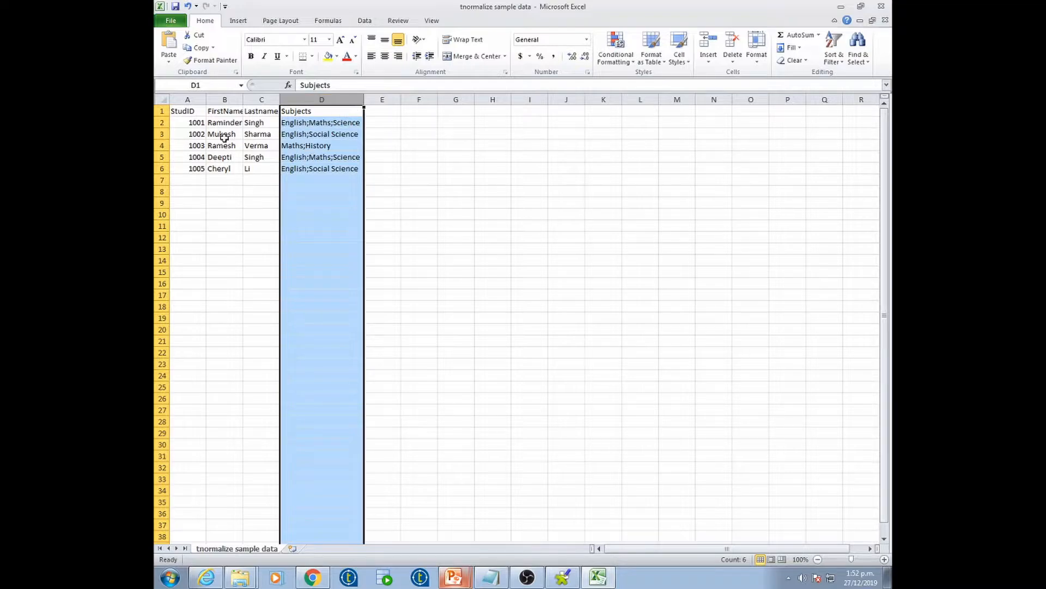
{"action": "left_click", "coordinate": [338, 123]}
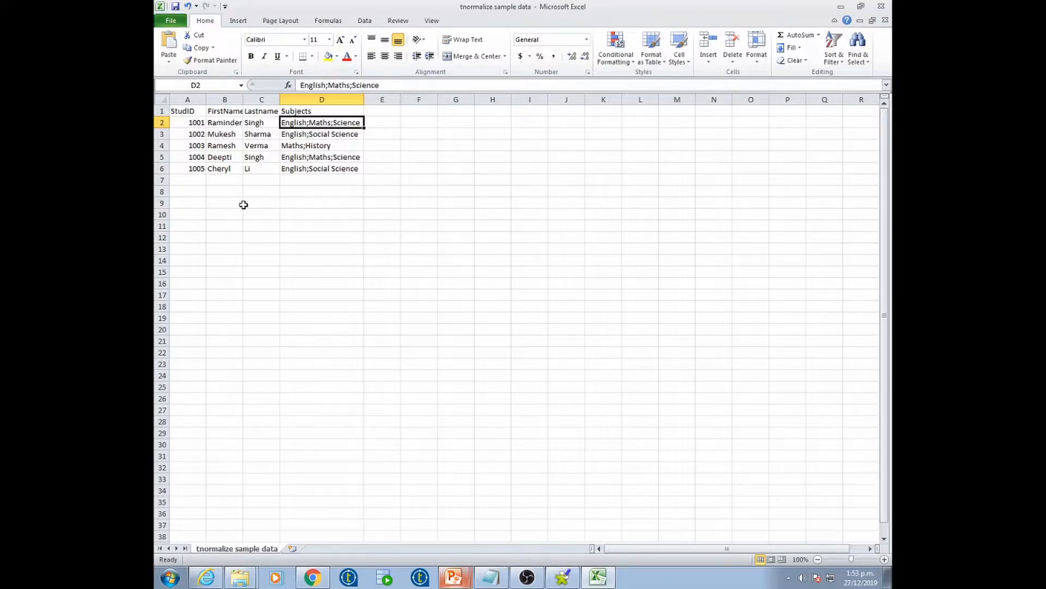
- Close the sample data workbook without saving changes and switch to Talend Open Studio
{"action": "key", "text": "ctrl+w"}
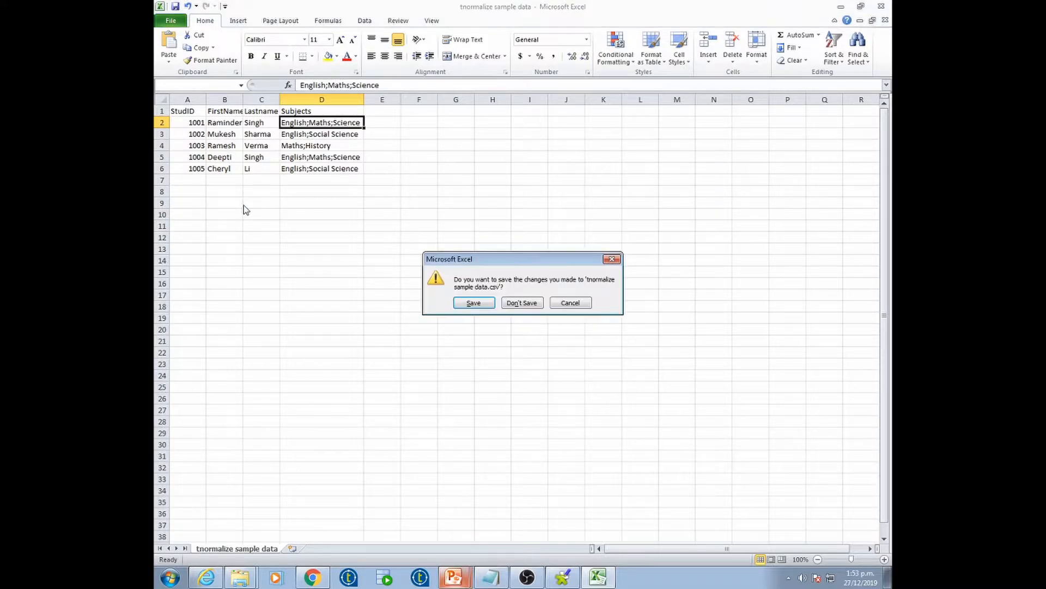
{"action": "left_click", "coordinate": [533, 303]}
{"action": "key", "text": "alt+Tab"}
{"action": "key", "text": "alt+Tab"}
{"action": "key", "text": "alt+Tab"}
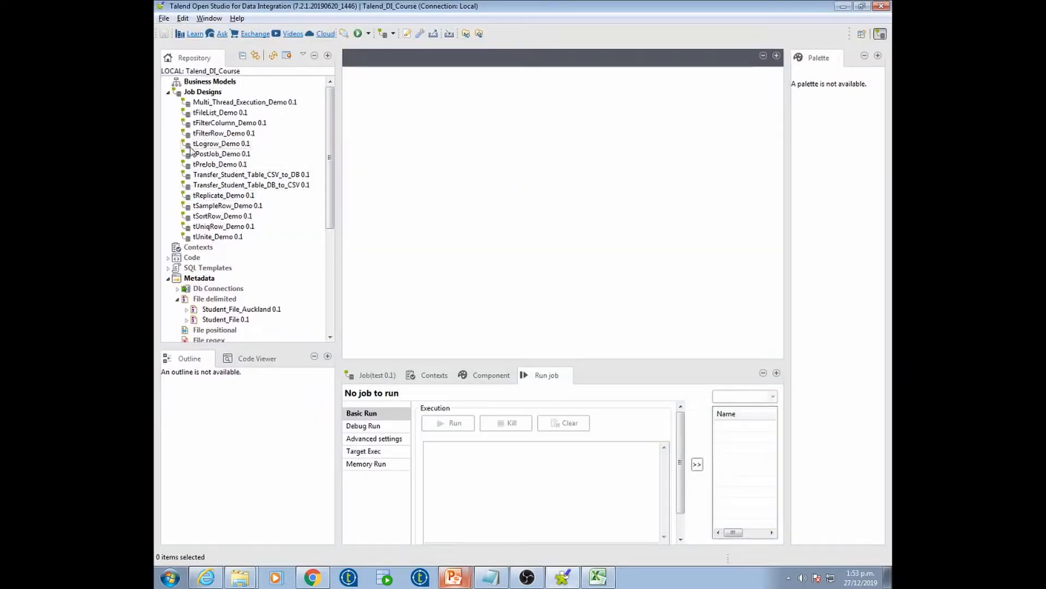
- Create a new job named tNormalize_Demo under Job Designs
{"action": "right_click", "coordinate": [209, 95]}
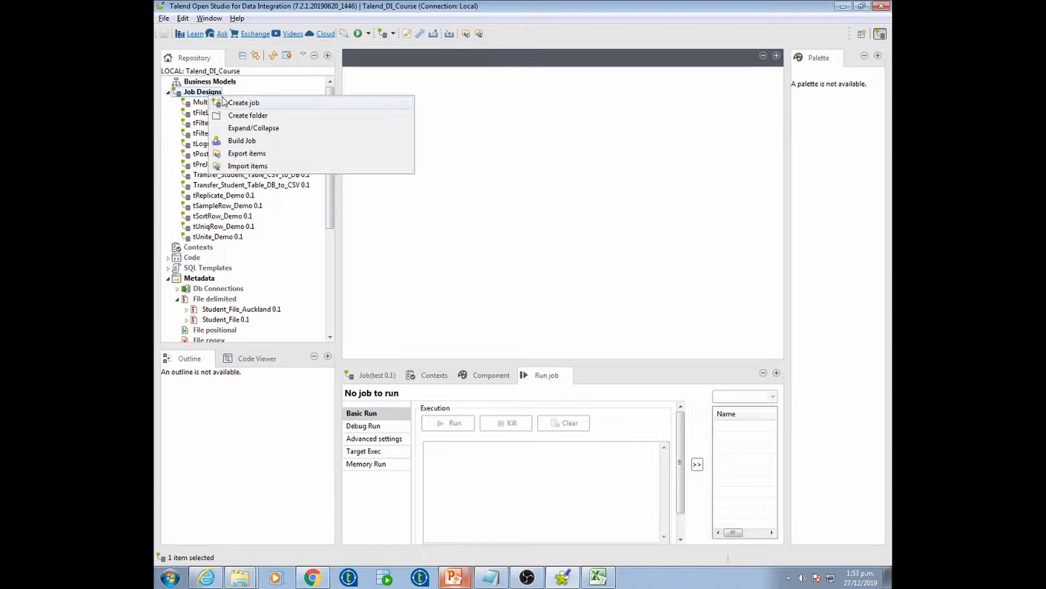
{"action": "left_click", "coordinate": [227, 102]}
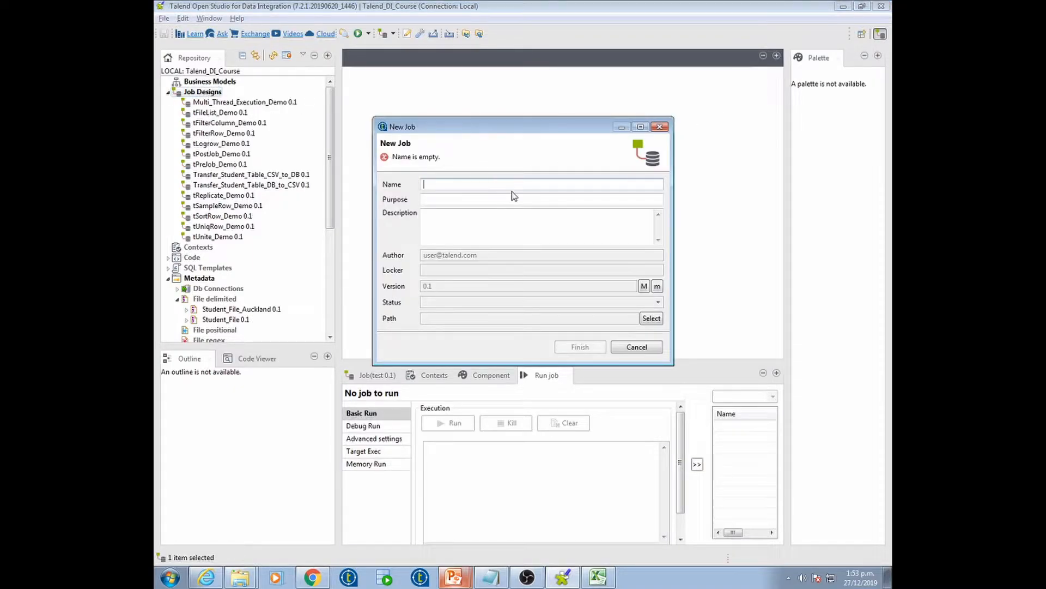
{"action": "type", "text": "tNormalize_"}
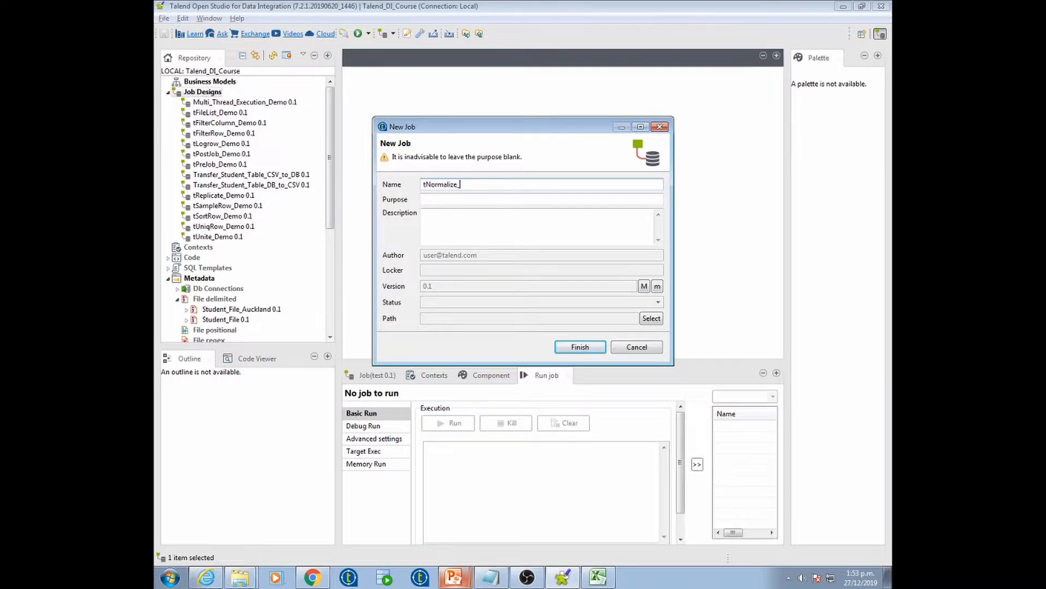
{"action": "type", "text": "Demo"}
{"action": "key", "text": "Tab"}
{"action": "key", "text": "Tab"}
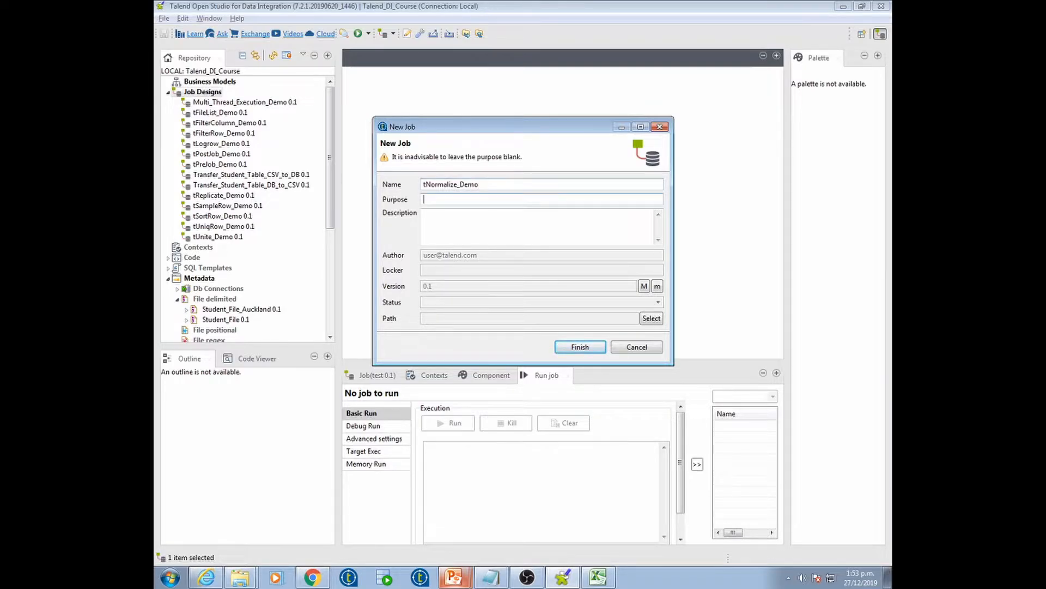
{"action": "left_click", "coordinate": [581, 349]}
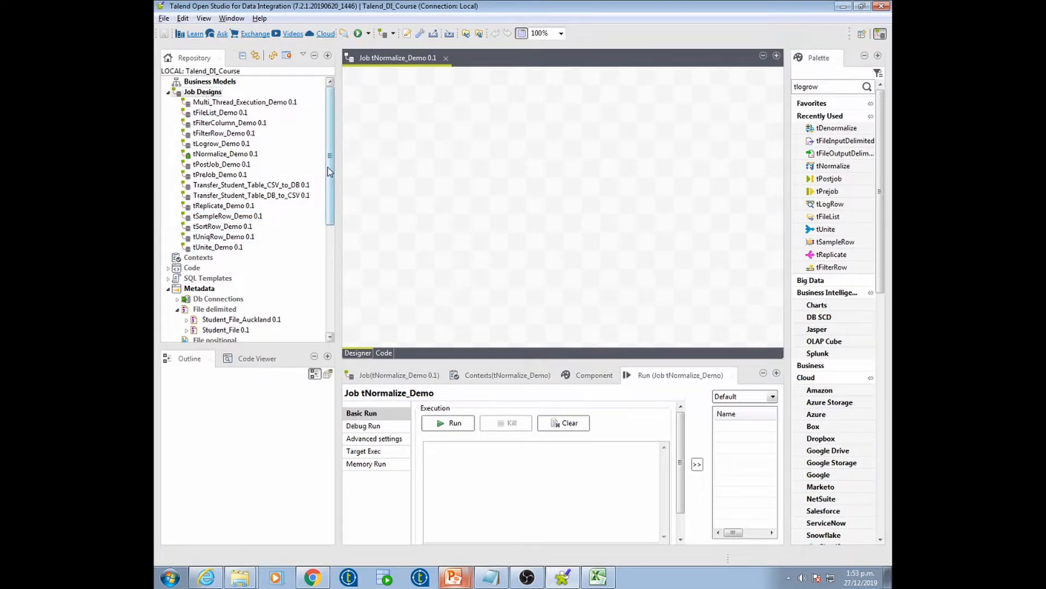
- Start a new delimited file metadata entry named tNormalize_Demo and continue to its file settings
{"action": "left_click_drag", "start_coordinate": [328, 166], "coordinate": [330, 195]}
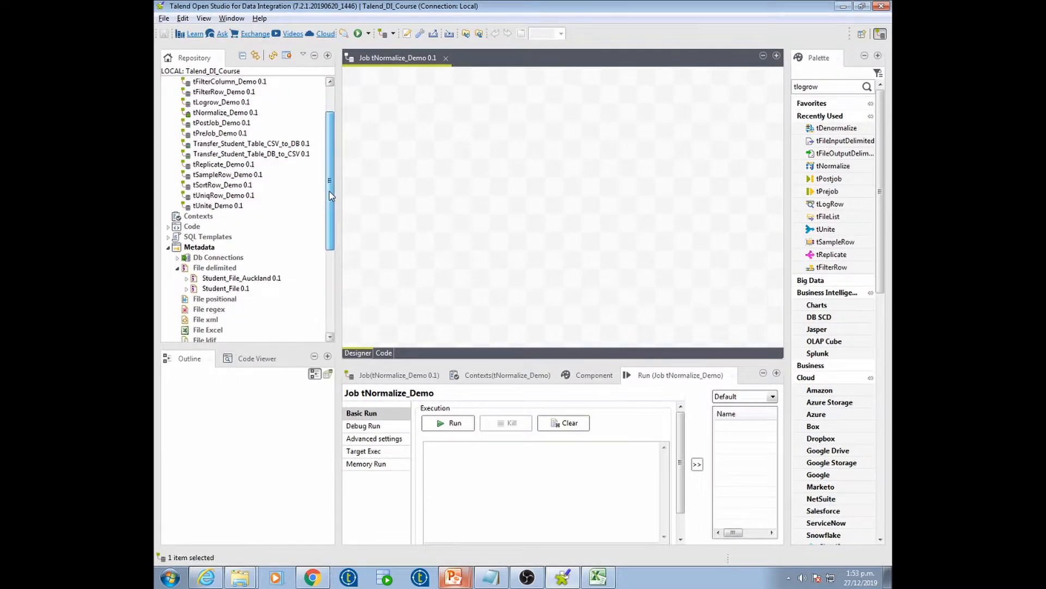
{"action": "right_click", "coordinate": [228, 269]}
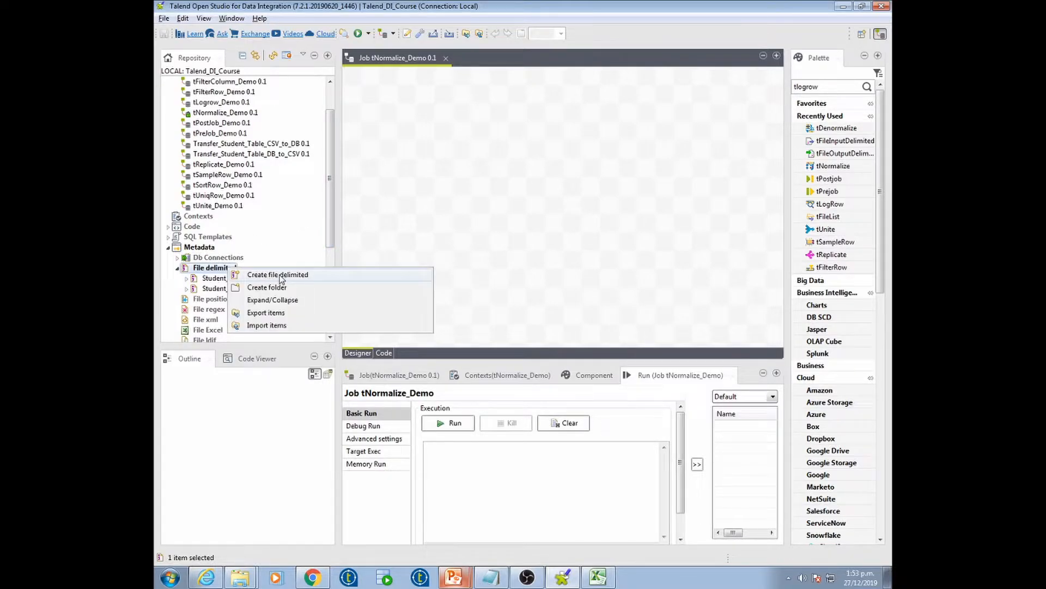
{"action": "left_click", "coordinate": [282, 277]}
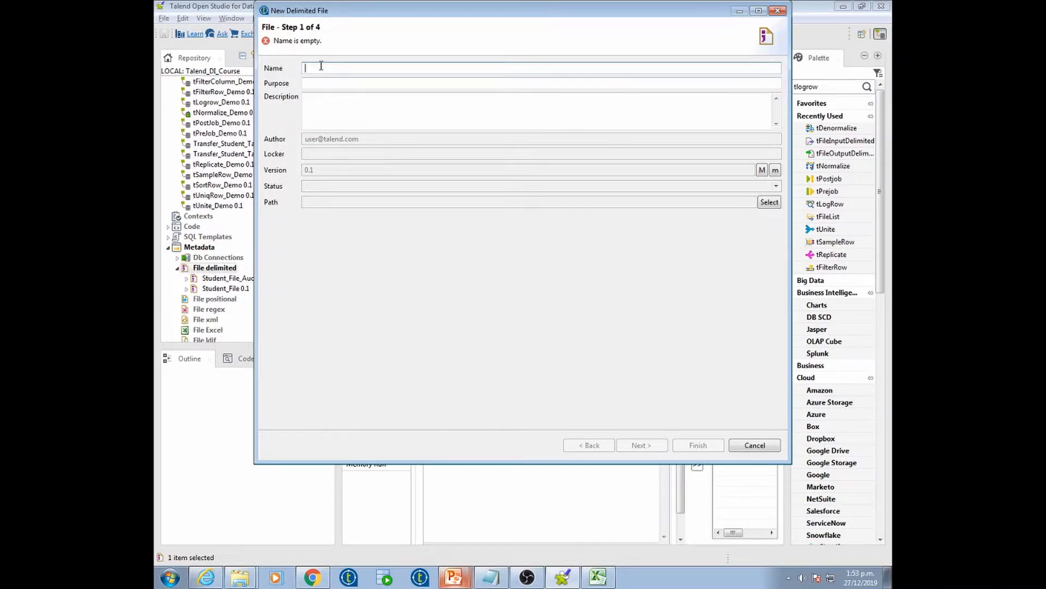
{"action": "type", "text": "tNormaliz"}
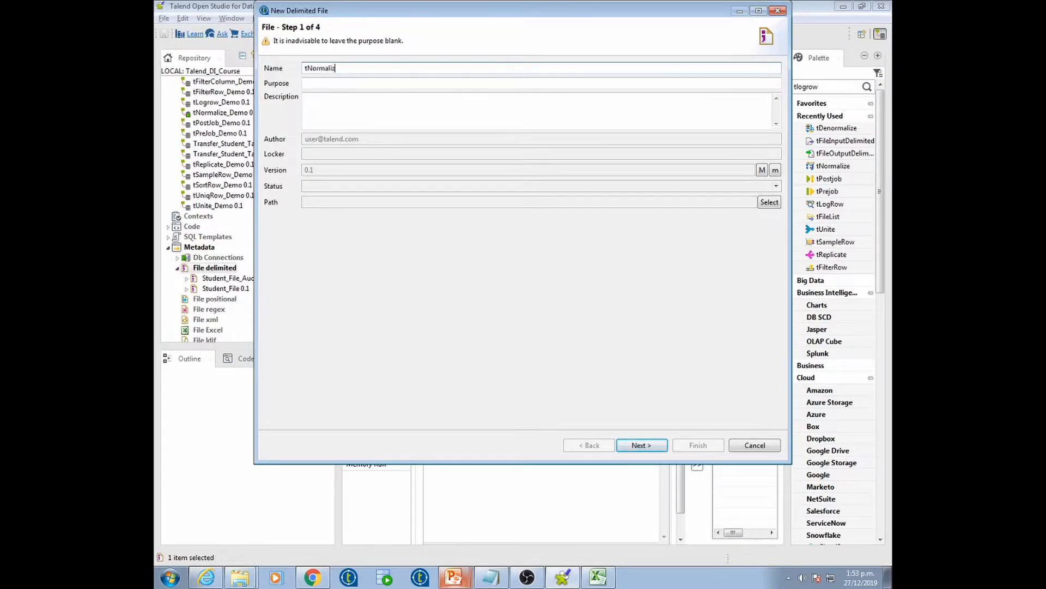
{"action": "type", "text": "e_Demo"}
{"action": "left_click", "coordinate": [638, 444]}
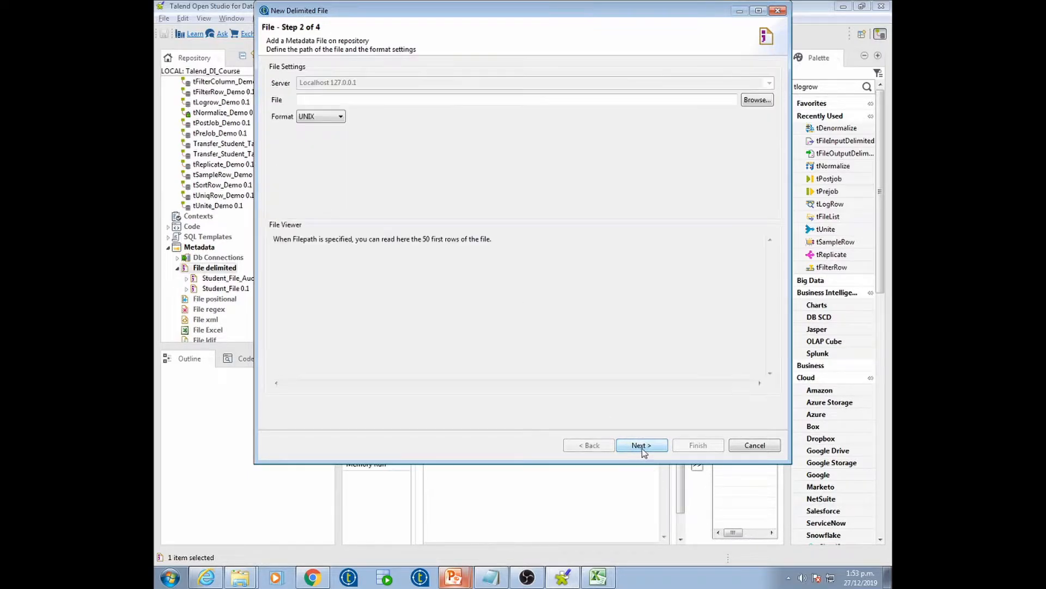
- Choose the "tnormalize sample data" CSV from the Sample Data folder as the metadata's source file and continue to the parse settings
{"action": "left_click", "coordinate": [757, 100]}
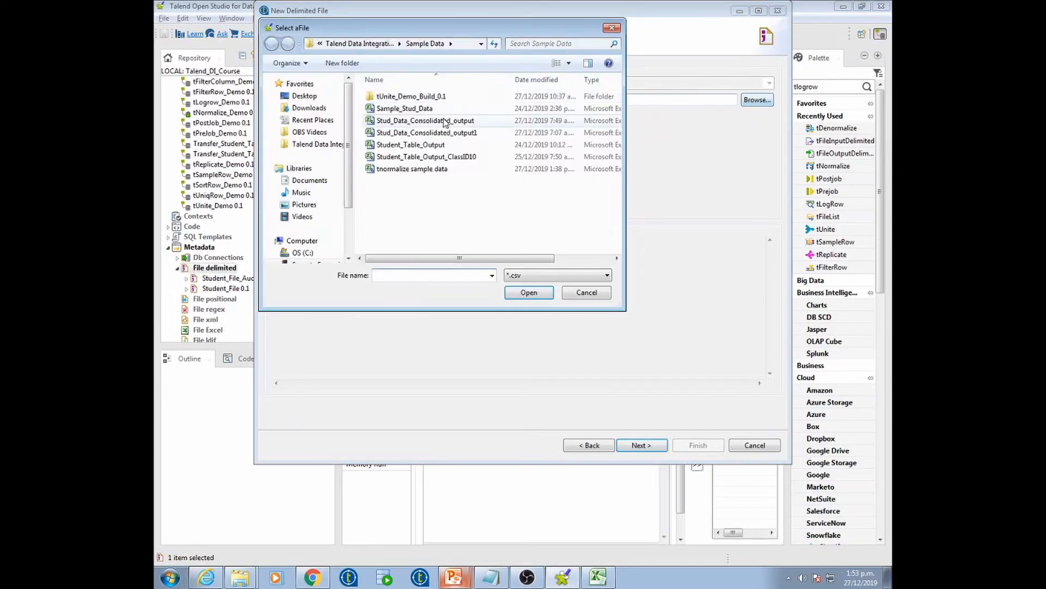
{"action": "left_click", "coordinate": [422, 170]}
{"action": "left_click", "coordinate": [529, 292]}
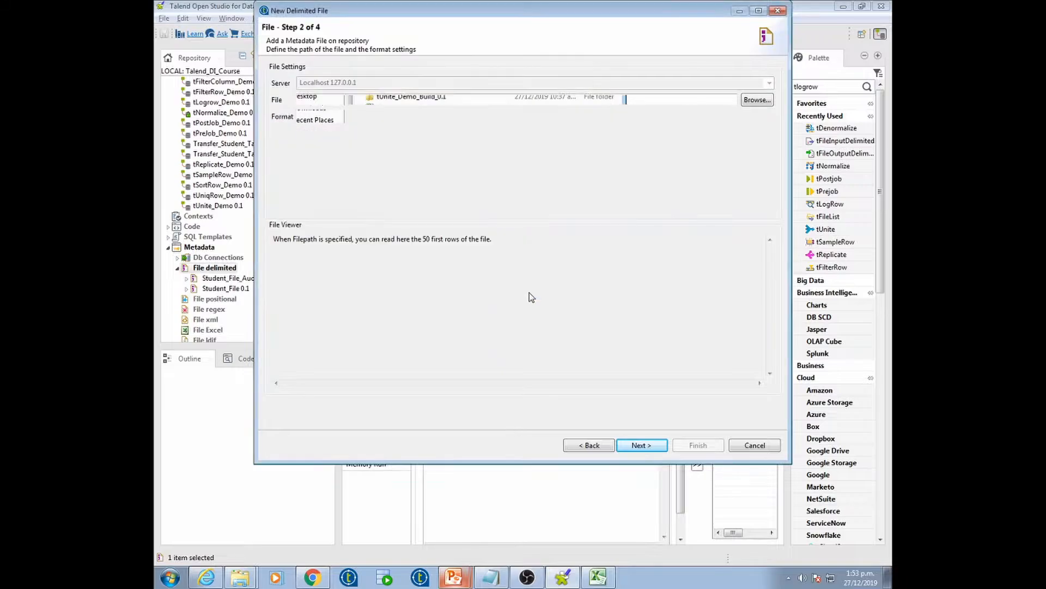
{"action": "left_click", "coordinate": [642, 445]}
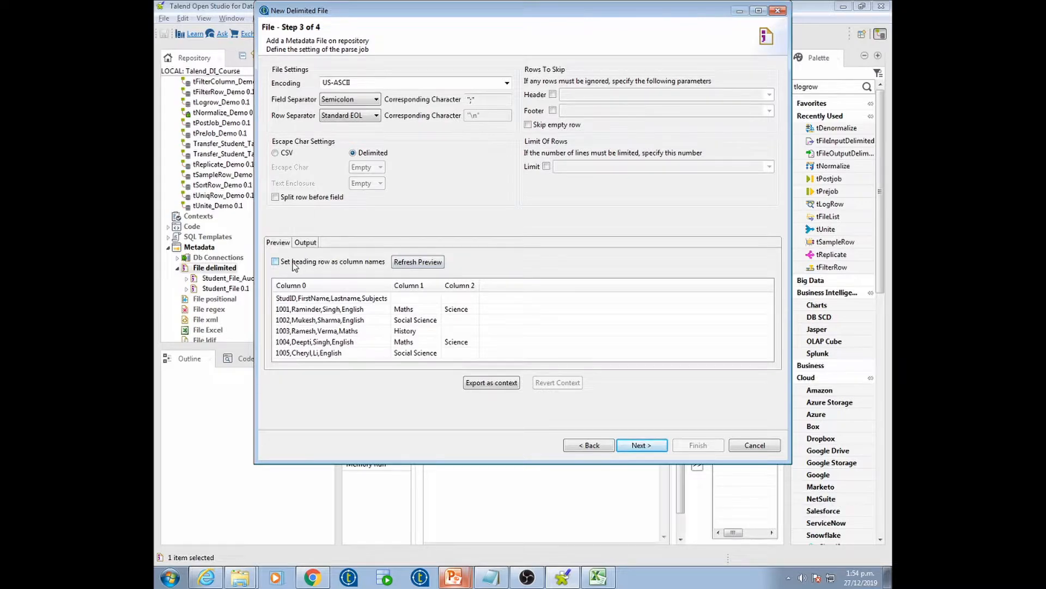
- Set the field separator to Comma, use the heading row as column names, refresh the preview and continue to the schema
{"action": "left_click", "coordinate": [357, 101]}
{"action": "left_click", "coordinate": [355, 120]}
{"action": "left_click", "coordinate": [295, 263]}
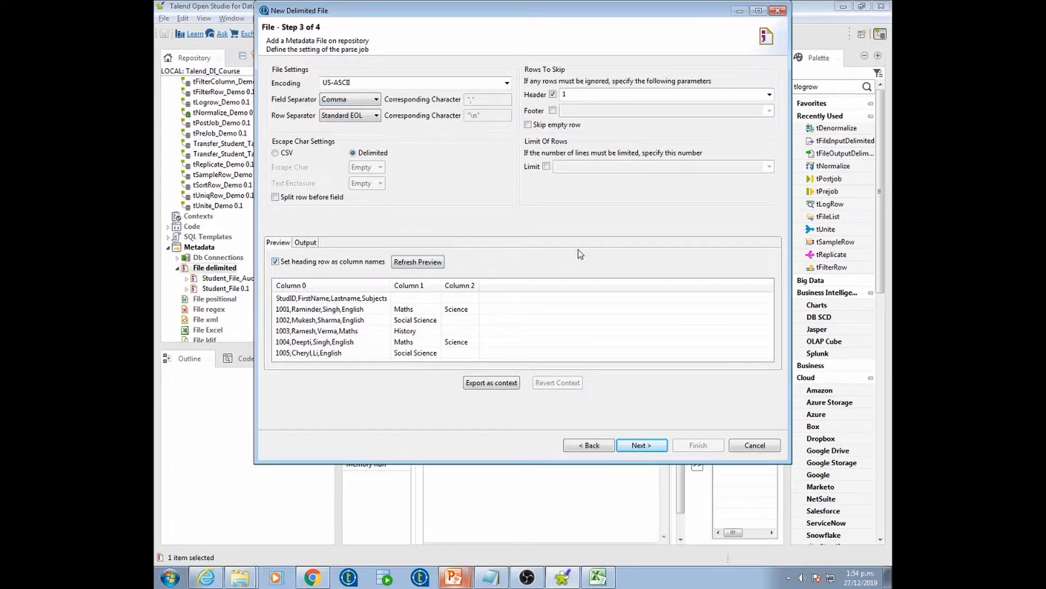
{"action": "left_click", "coordinate": [419, 263]}
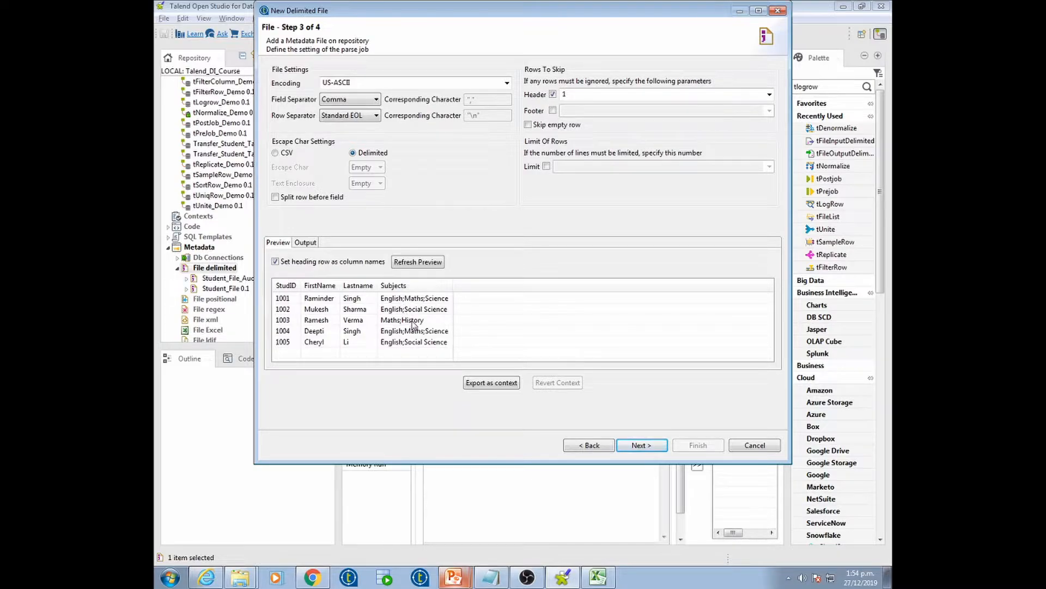
{"action": "left_click", "coordinate": [651, 447]}
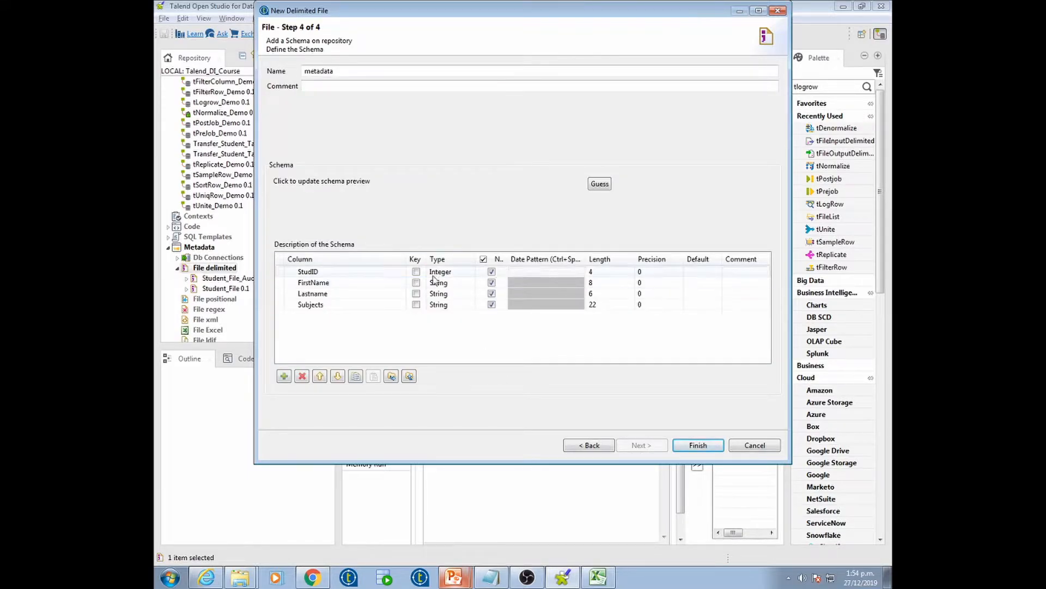
- Set the schema lengths to 30 for FirstName and Lastname and 50 for Subjects, and finish the delimited file metadata
{"action": "left_click", "coordinate": [591, 282]}
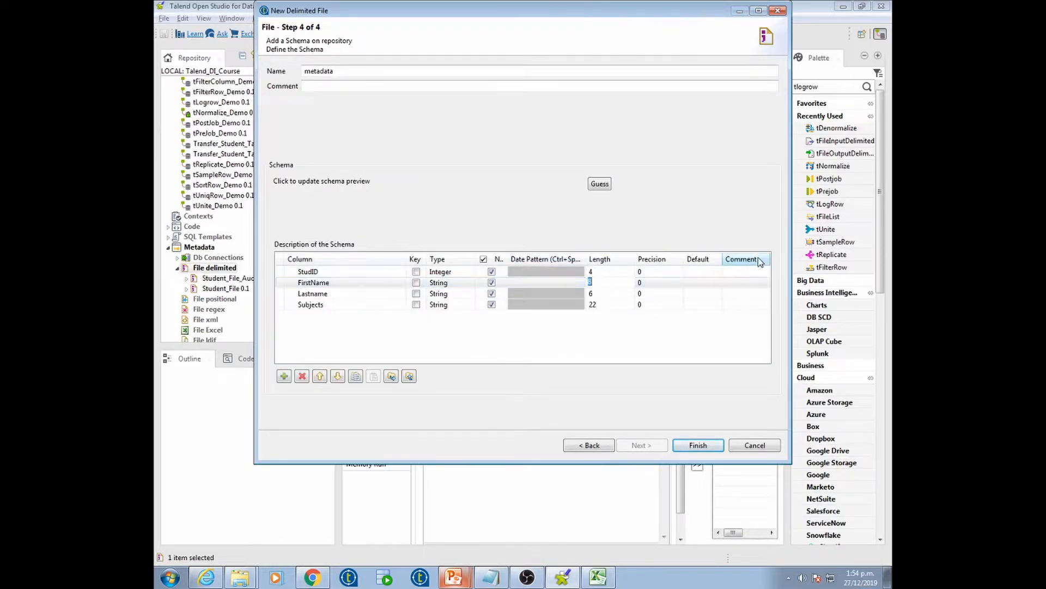
{"action": "type", "text": "30"}
{"action": "key", "text": "Tab"}
{"action": "key", "text": "Tab"}
{"action": "key", "text": "Tab"}
{"action": "key", "text": "Tab"}
{"action": "key", "text": "Tab"}
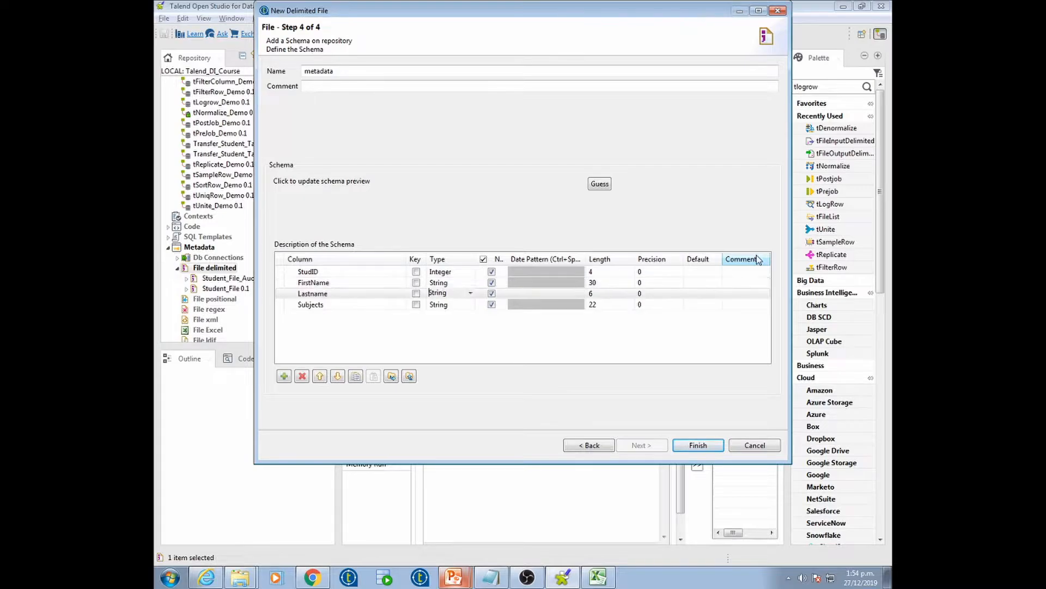
{"action": "key", "text": "Tab"}
{"action": "key", "text": "Tab"}
{"action": "type", "text": "30"}
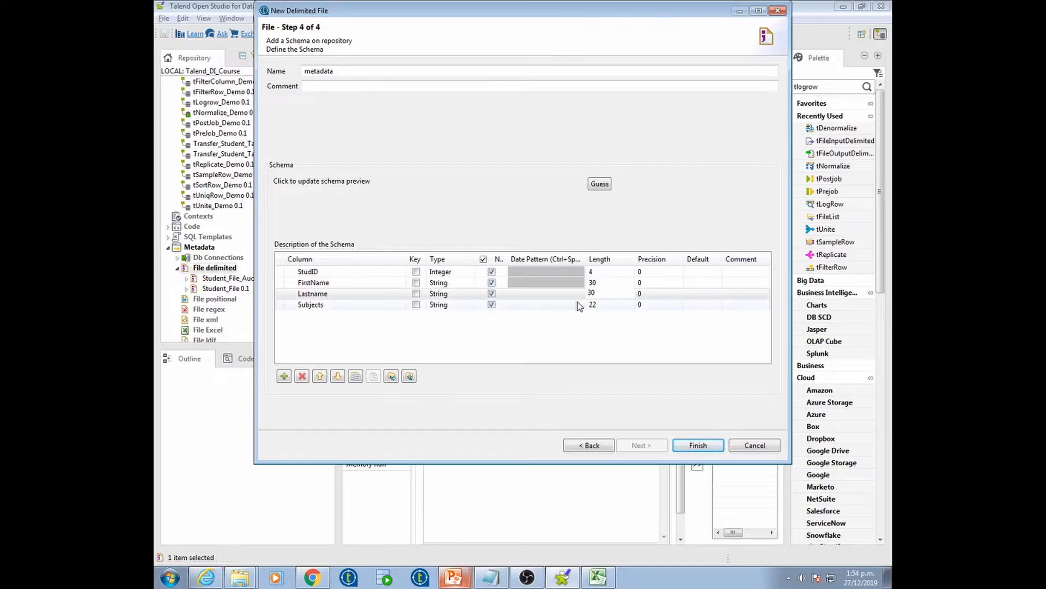
{"action": "left_click", "coordinate": [593, 304]}
{"action": "type", "text": "50"}
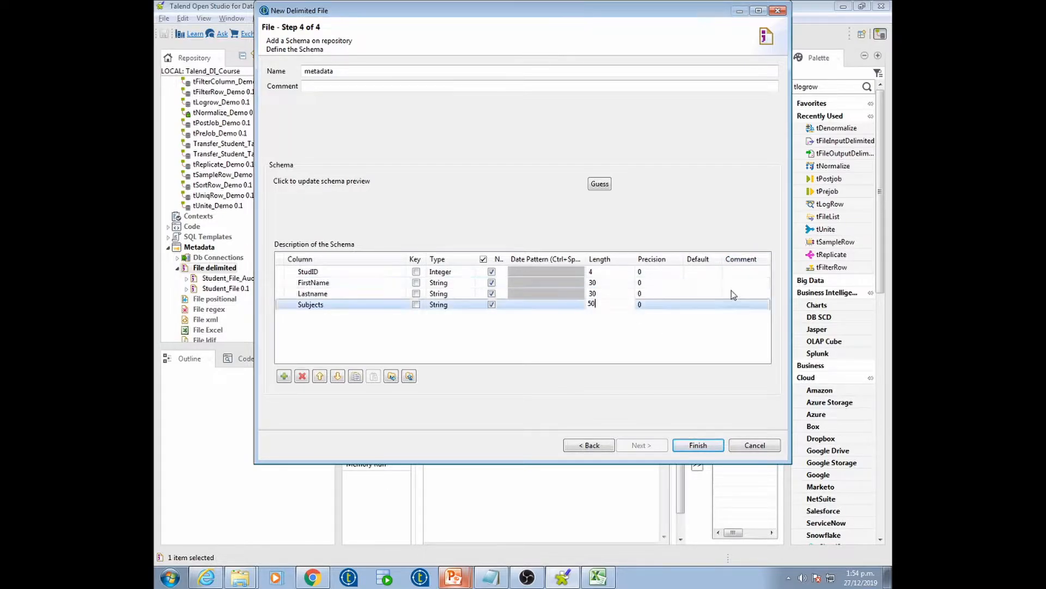
{"action": "left_click", "coordinate": [698, 448]}
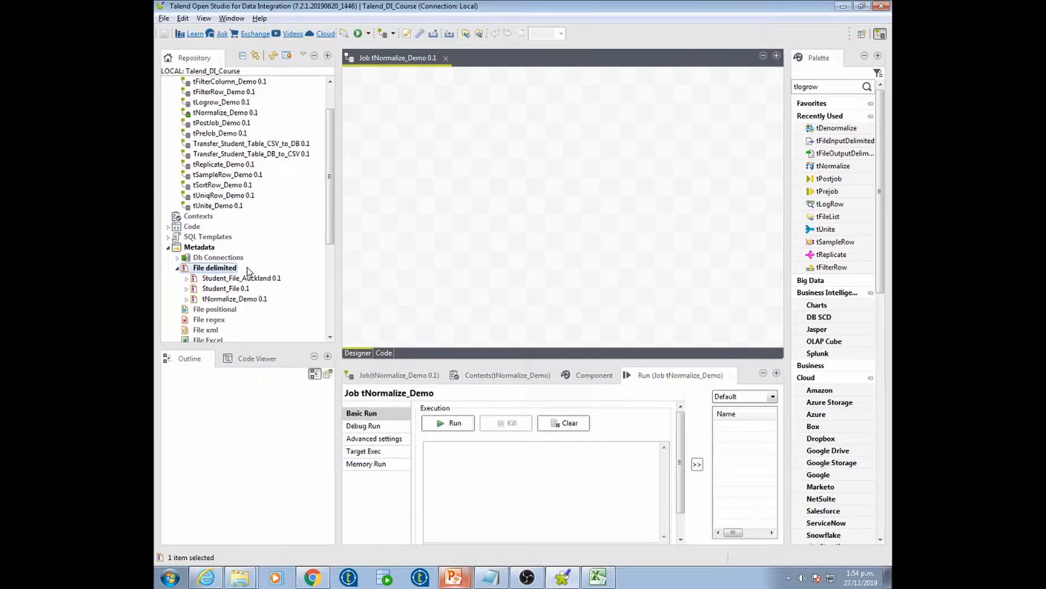
- Add the tNormalize_Demo file metadata to the job as a tFileInputDelimited component in the canvas's upper-left area
{"action": "left_click", "coordinate": [230, 300]}
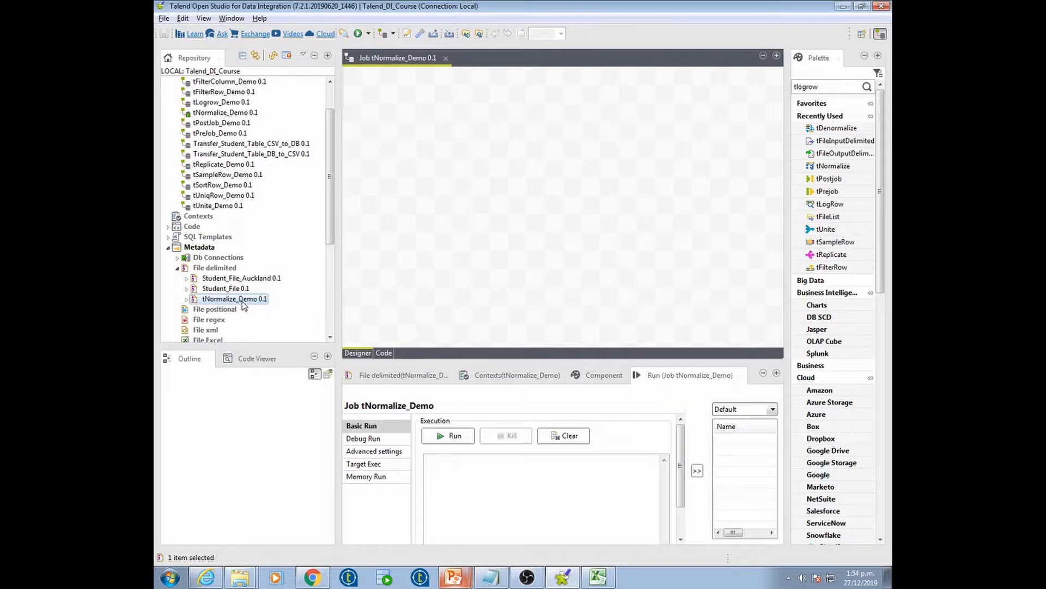
{"action": "left_click_drag", "start_coordinate": [244, 305], "coordinate": [457, 159]}
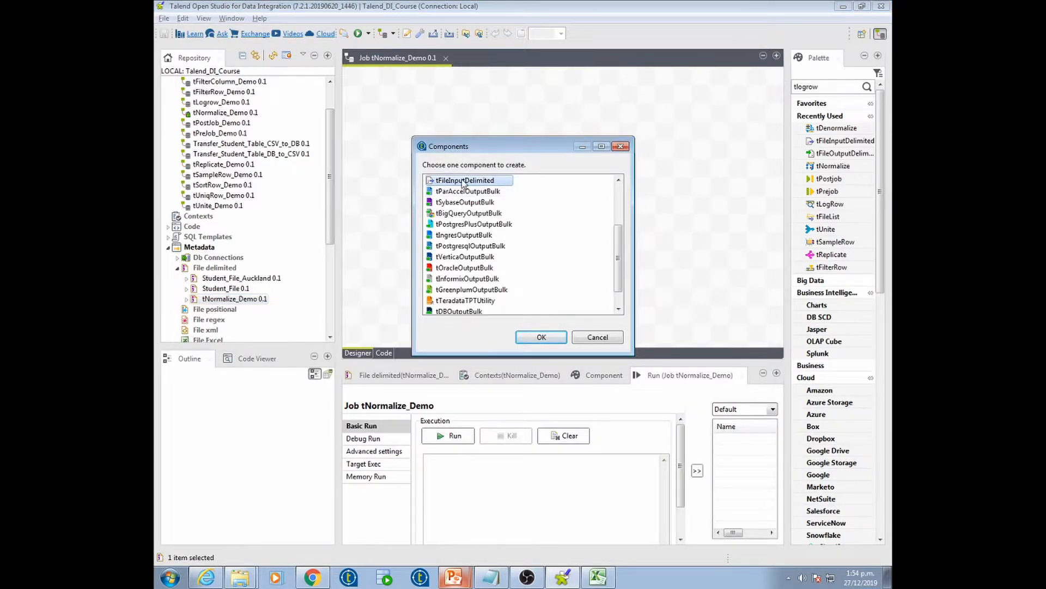
{"action": "left_click", "coordinate": [541, 338]}
{"action": "left_click_drag", "start_coordinate": [464, 134], "coordinate": [406, 130]}
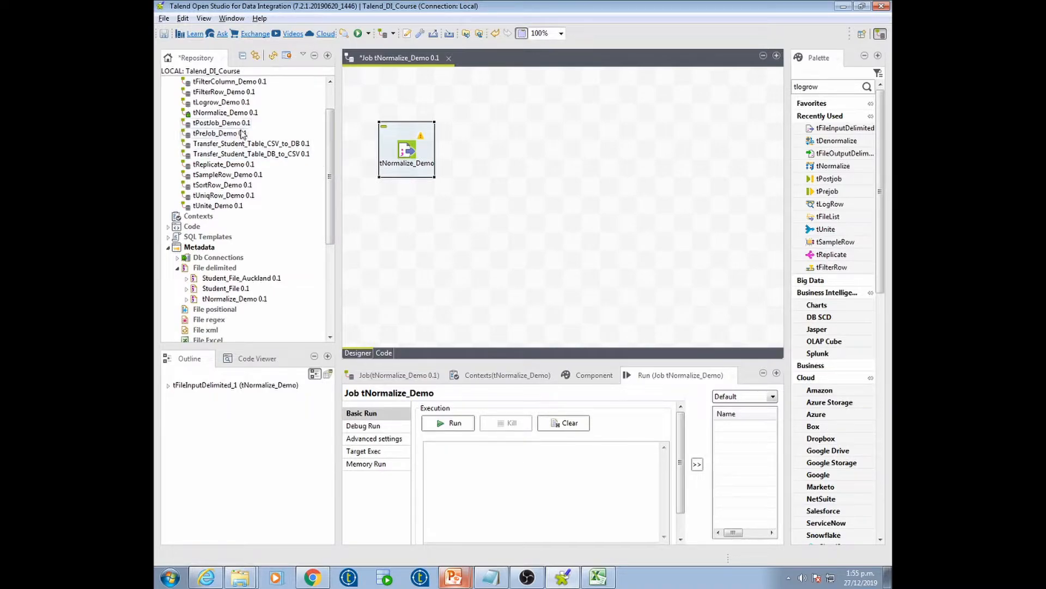
- Add a tNormalize component to the job, to the right of the file input component
{"action": "left_click", "coordinate": [507, 159]}
{"action": "type", "text": "tnorma"}
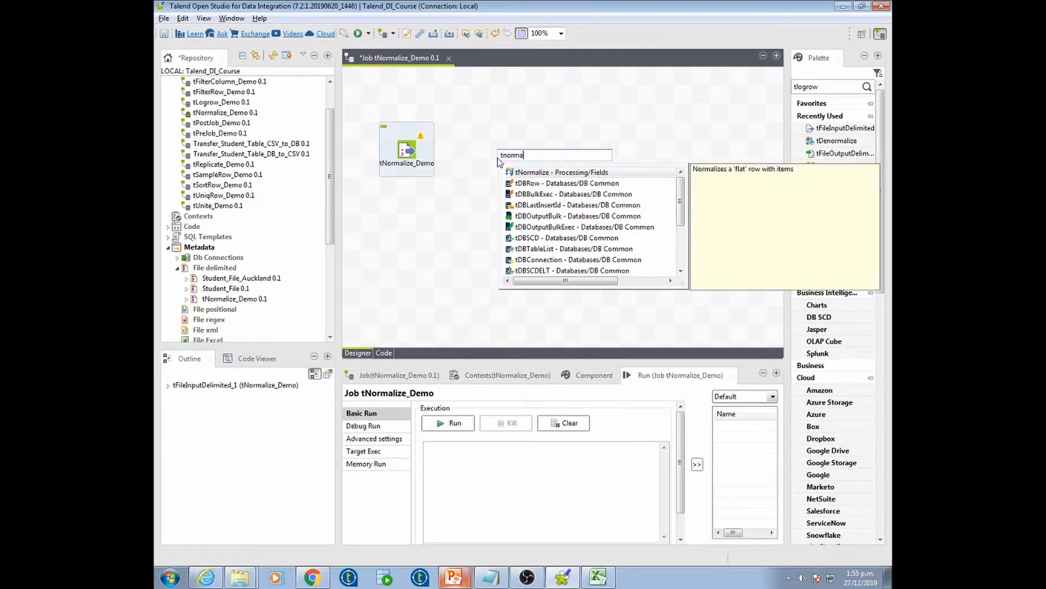
{"action": "key", "text": "Return"}
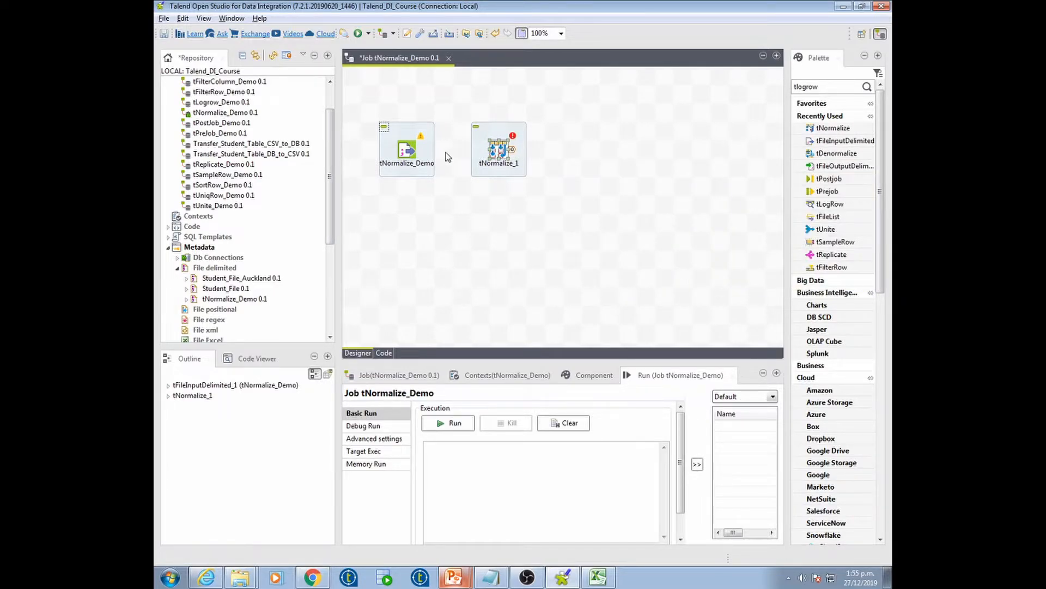
- Connect the tNormalize_Demo file input to tNormalize_1 with a Main row link
{"action": "right_click", "coordinate": [408, 150]}
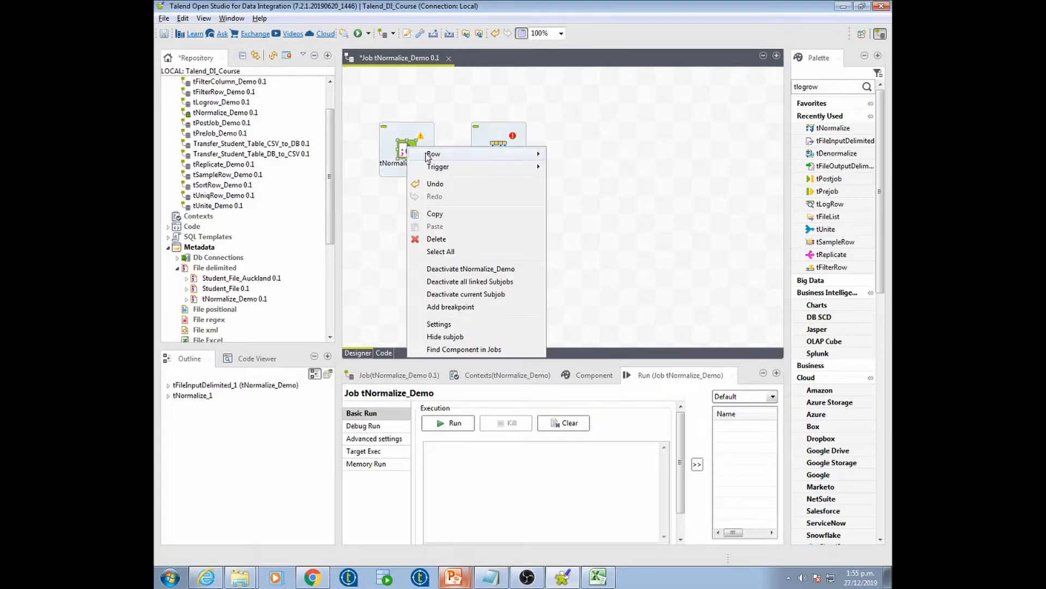
{"action": "mouse_move", "coordinate": [450, 155]}
{"action": "left_click", "coordinate": [571, 154]}
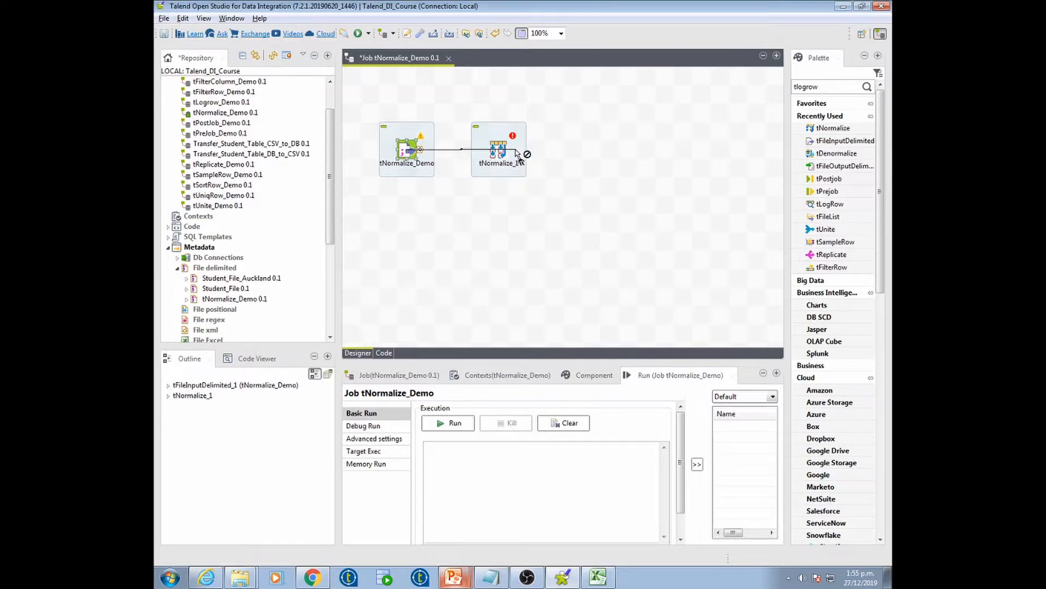
{"action": "left_click", "coordinate": [496, 154]}
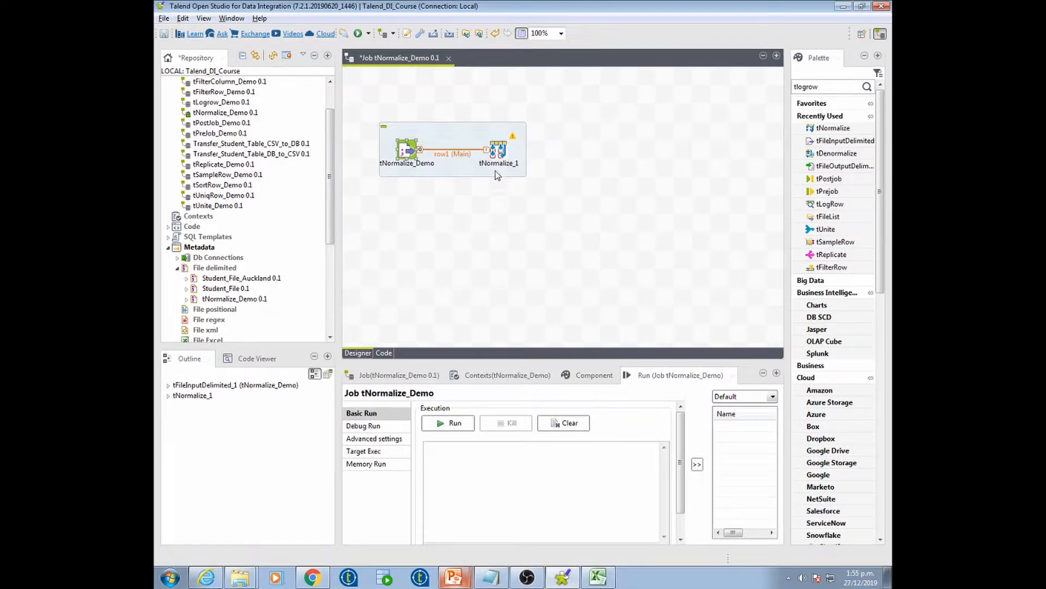
- Configure tNormalize_1 to normalize the Subjects column using ";" as the item separator
{"action": "left_click", "coordinate": [497, 156]}
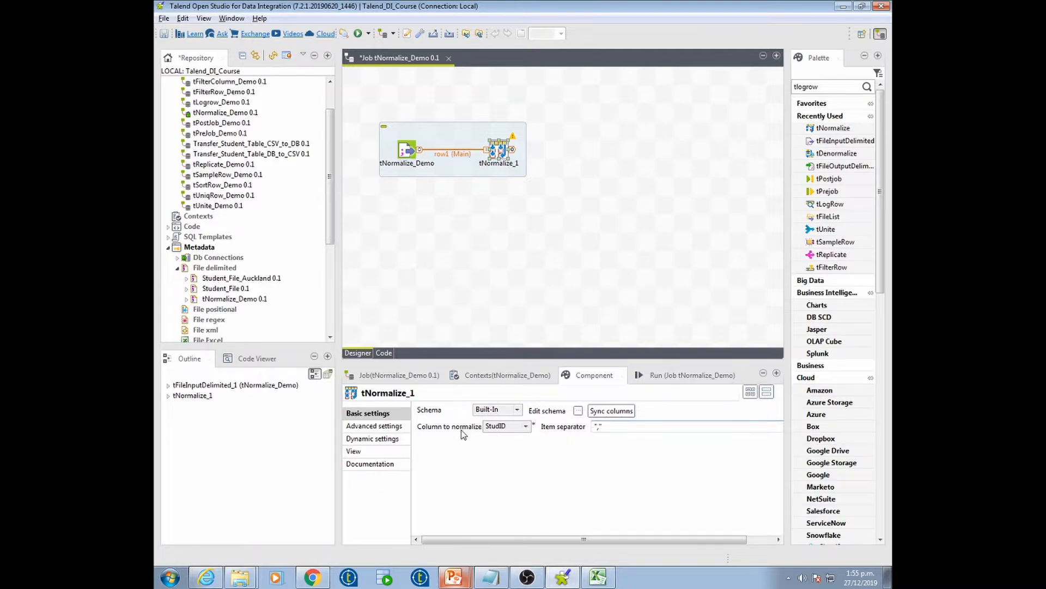
{"action": "left_click", "coordinate": [524, 426]}
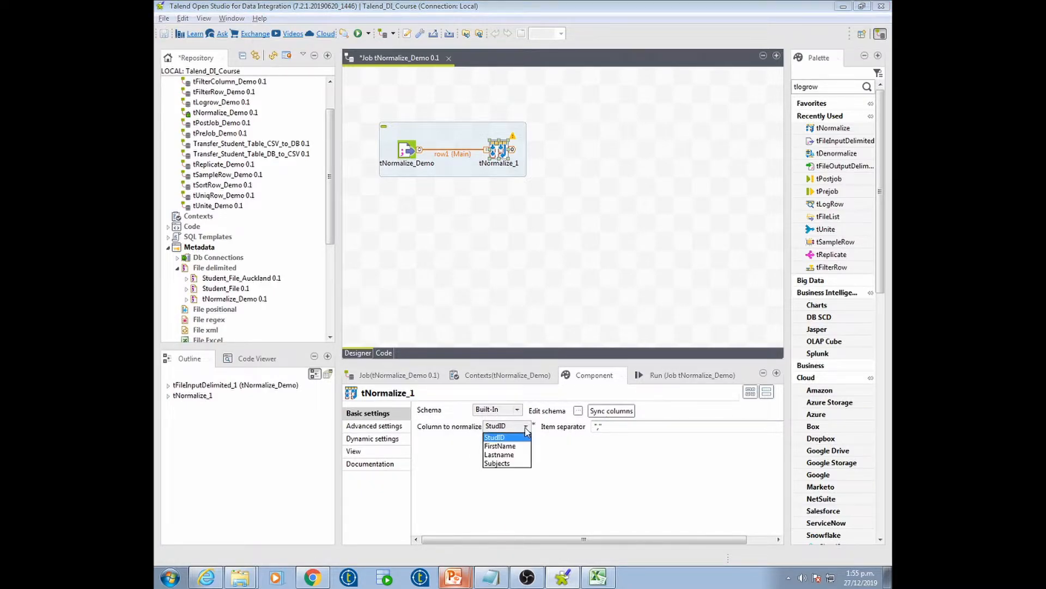
{"action": "left_click", "coordinate": [497, 463]}
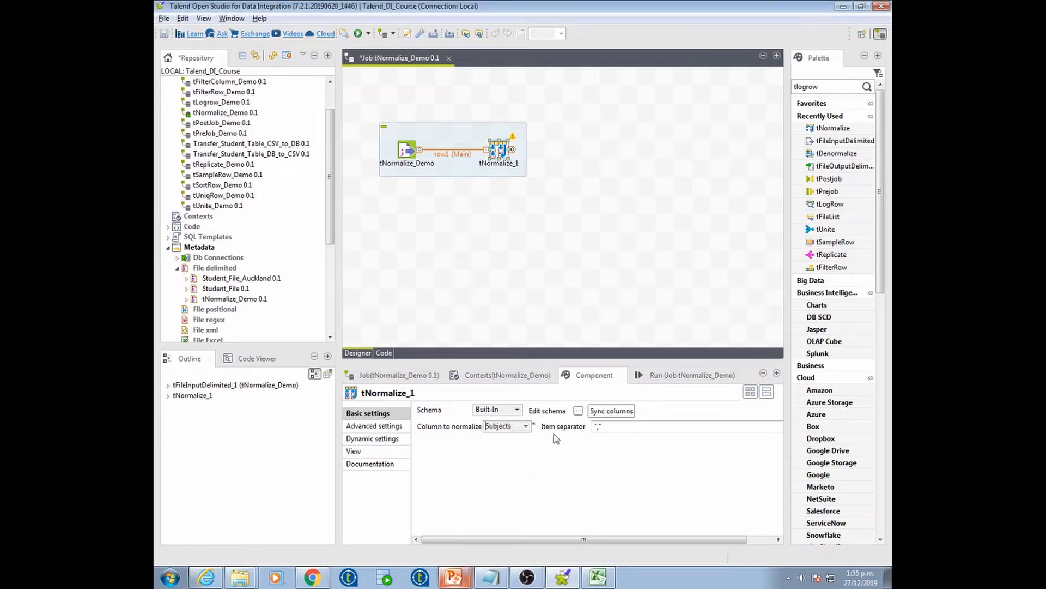
{"action": "left_click", "coordinate": [599, 426]}
{"action": "double_click", "coordinate": [503, 154]}
- Add a tFileOutputDelimited component to the job, to the right of tNormalize_1
{"action": "left_click", "coordinate": [617, 162]}
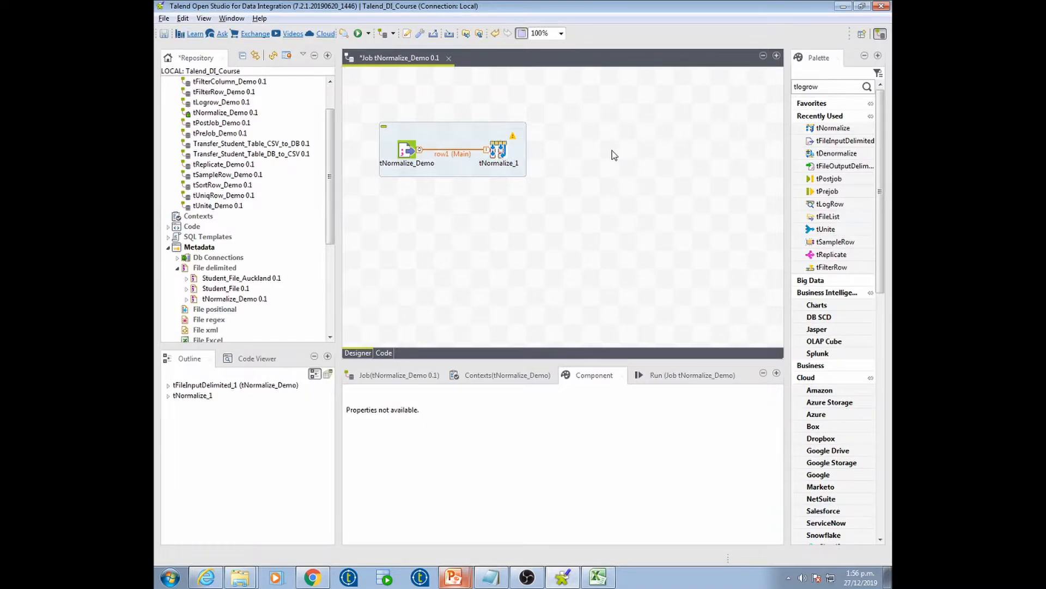
{"action": "type", "text": "tfile"}
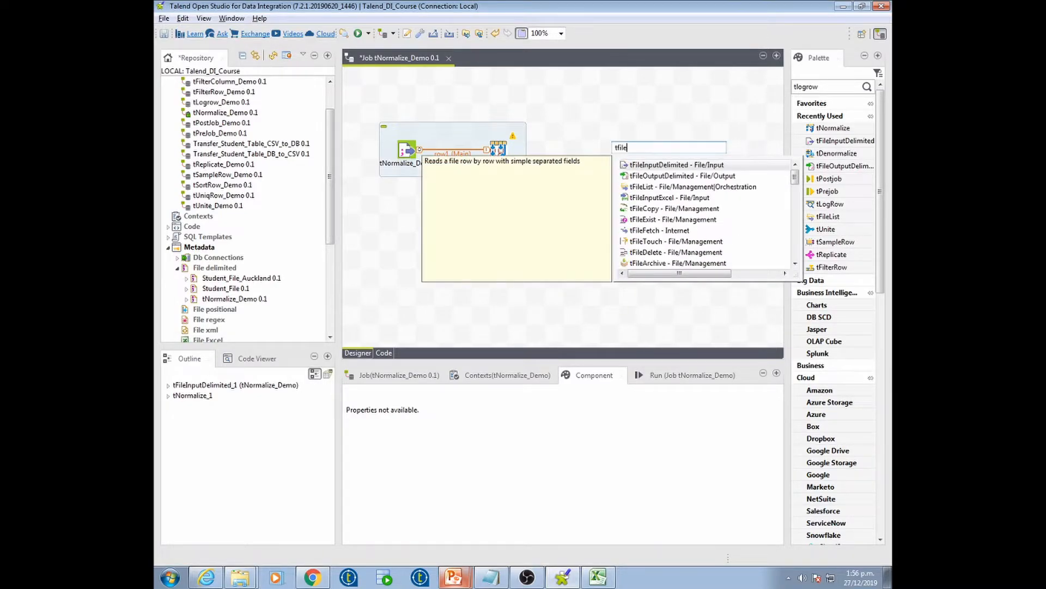
{"action": "key", "text": "Down"}
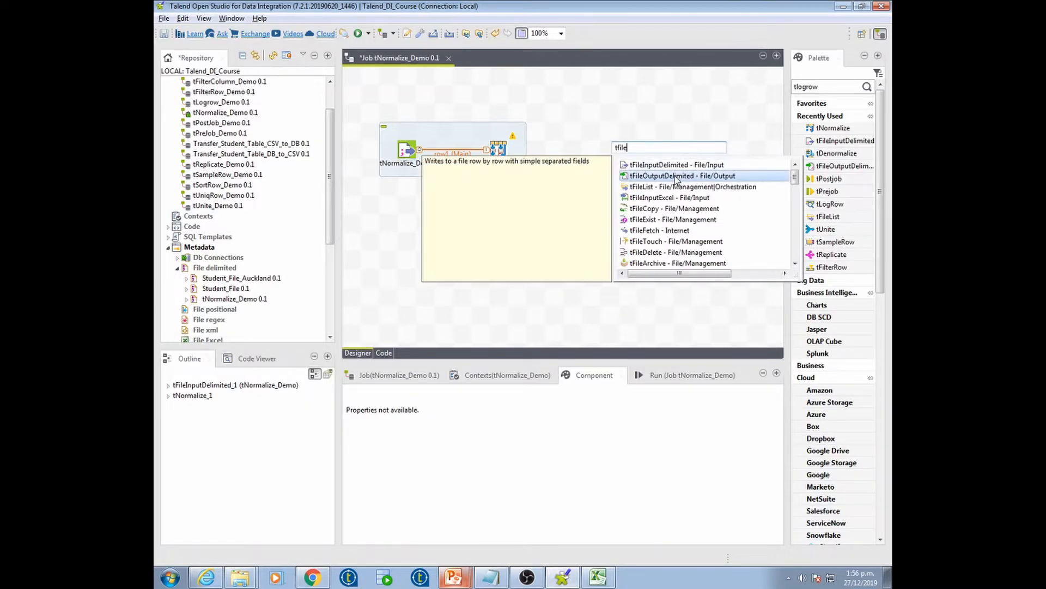
{"action": "key", "text": "Return"}
- Connect tNormalize_1 to tFileOutputDelimited_1 with a Main row link
{"action": "right_click", "coordinate": [502, 150]}
{"action": "mouse_move", "coordinate": [529, 156]}
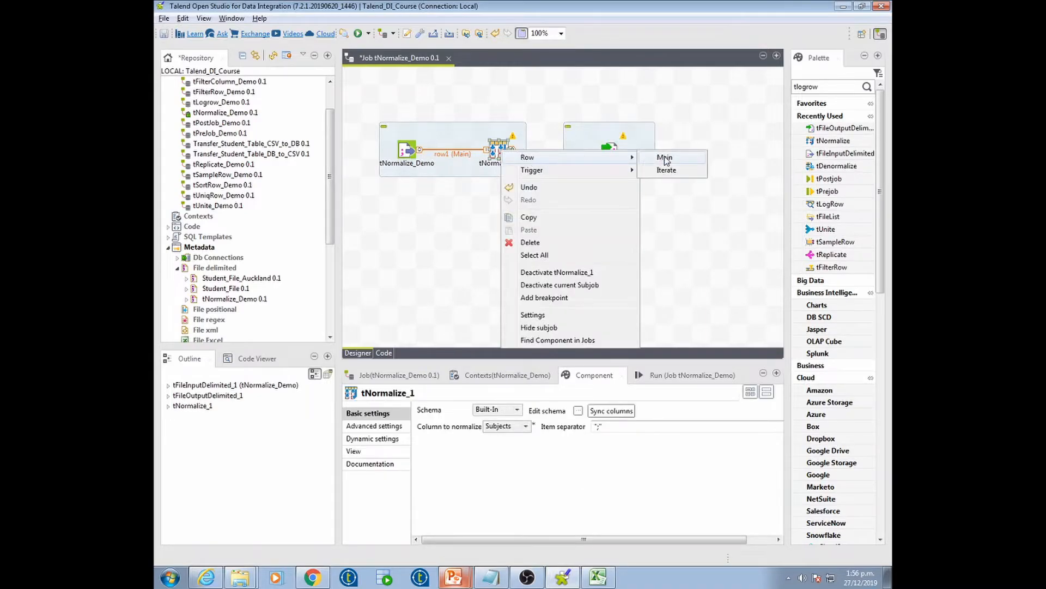
{"action": "left_click", "coordinate": [671, 158]}
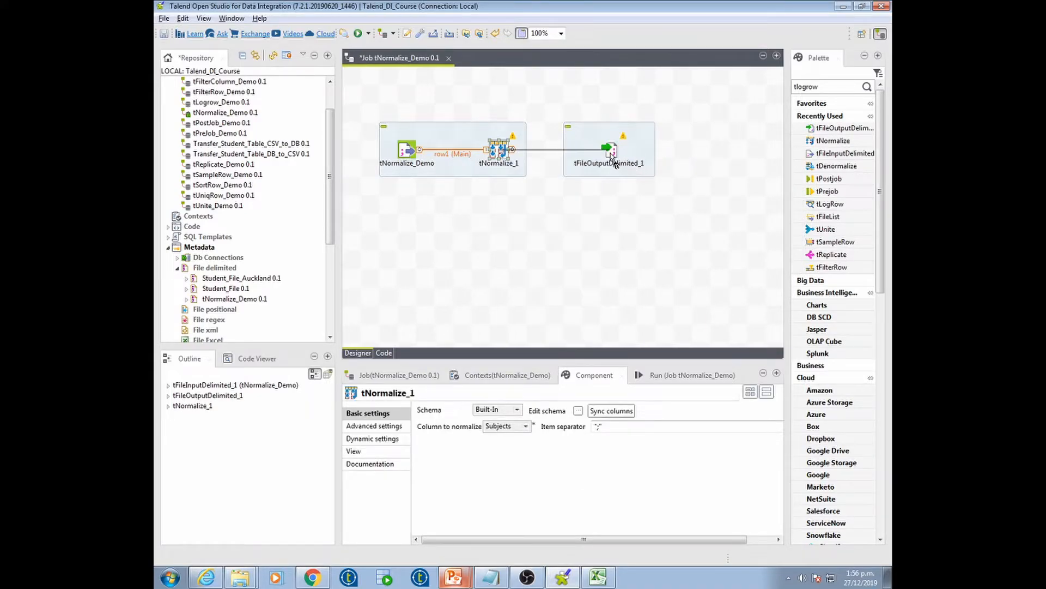
{"action": "left_click", "coordinate": [608, 150]}
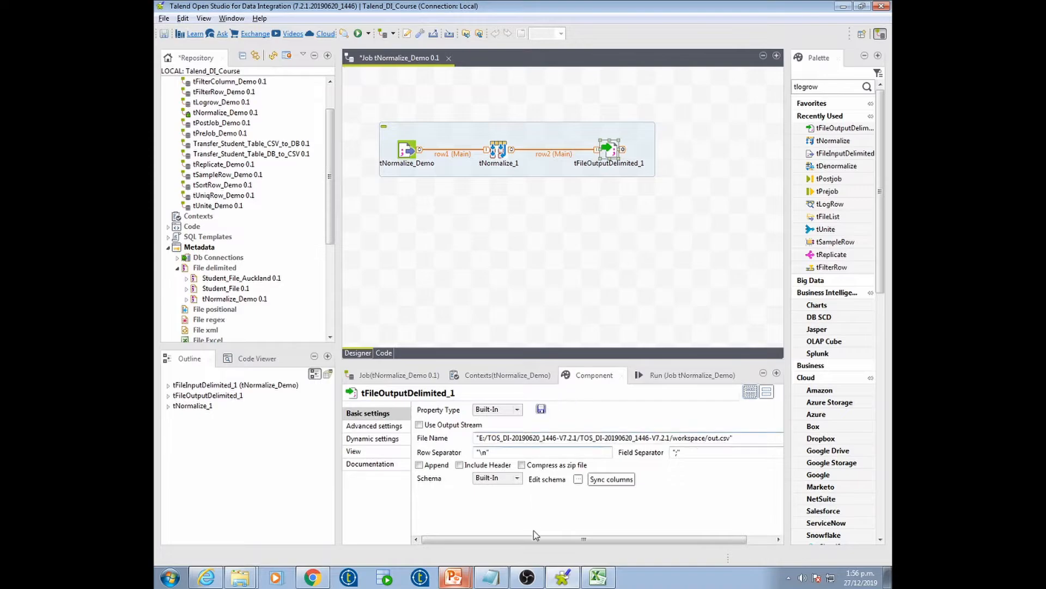
- Browse for the output component's file and go to the Sample Data folder under Talend Data Integration
{"action": "left_click_drag", "start_coordinate": [535, 540], "coordinate": [588, 542]}
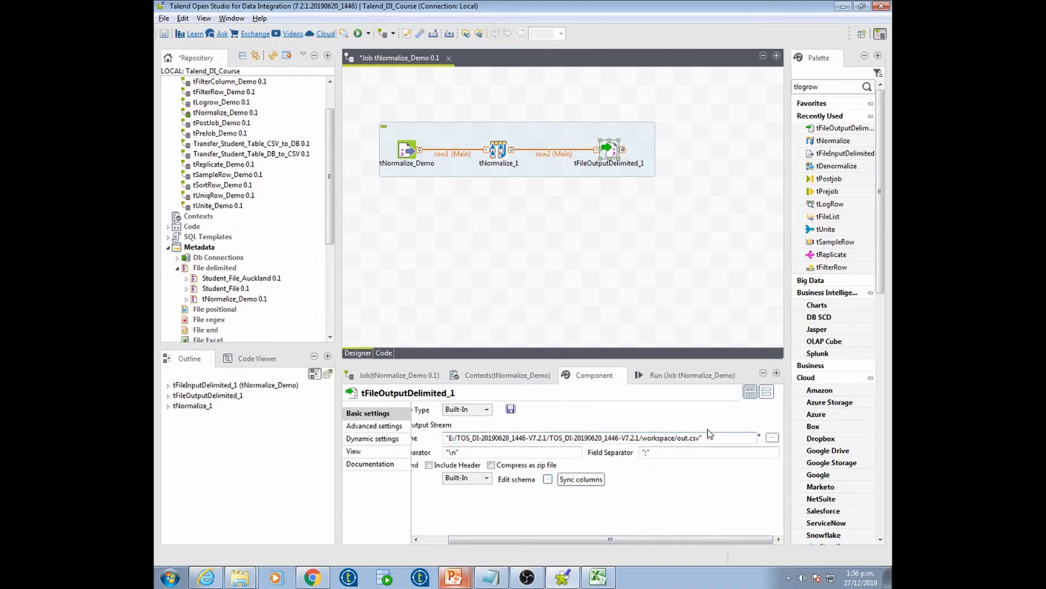
{"action": "key", "text": "alt+Tab"}
{"action": "key", "text": "alt+Tab"}
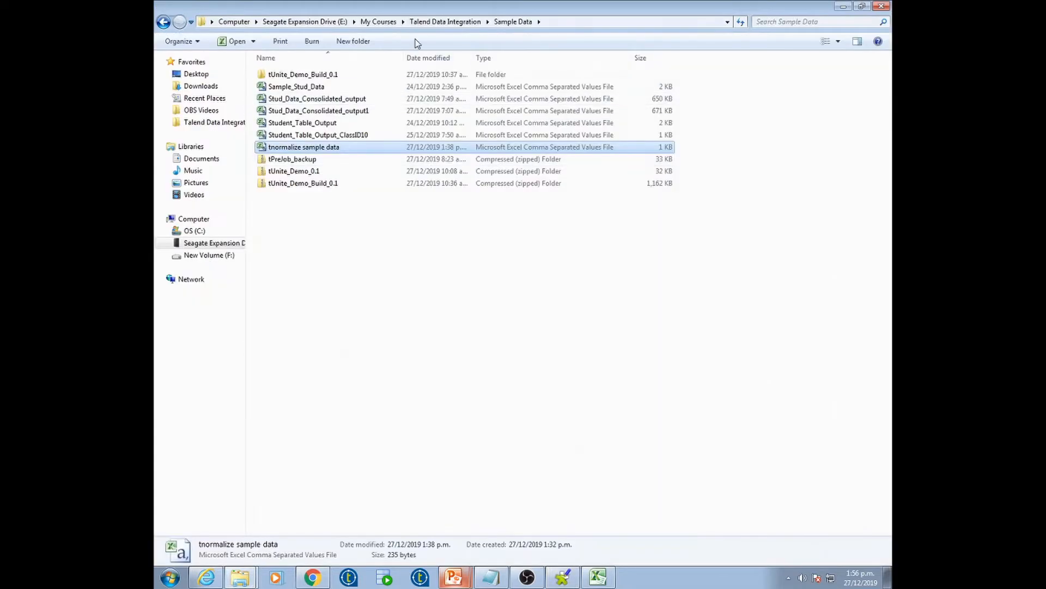
{"action": "key", "text": "alt+Tab"}
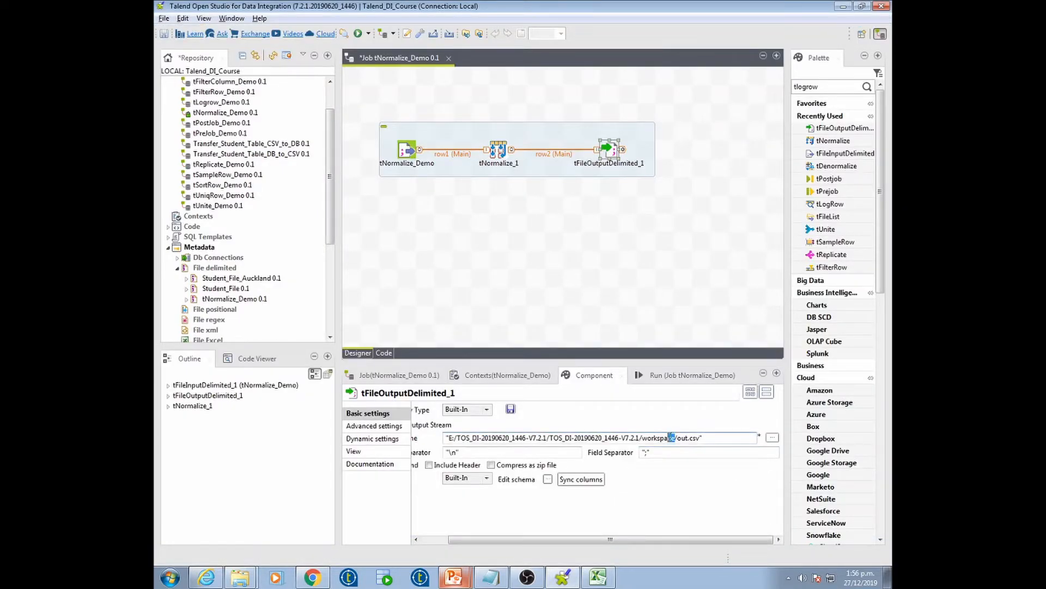
{"action": "left_click", "coordinate": [772, 437]}
{"action": "left_click", "coordinate": [378, 52]}
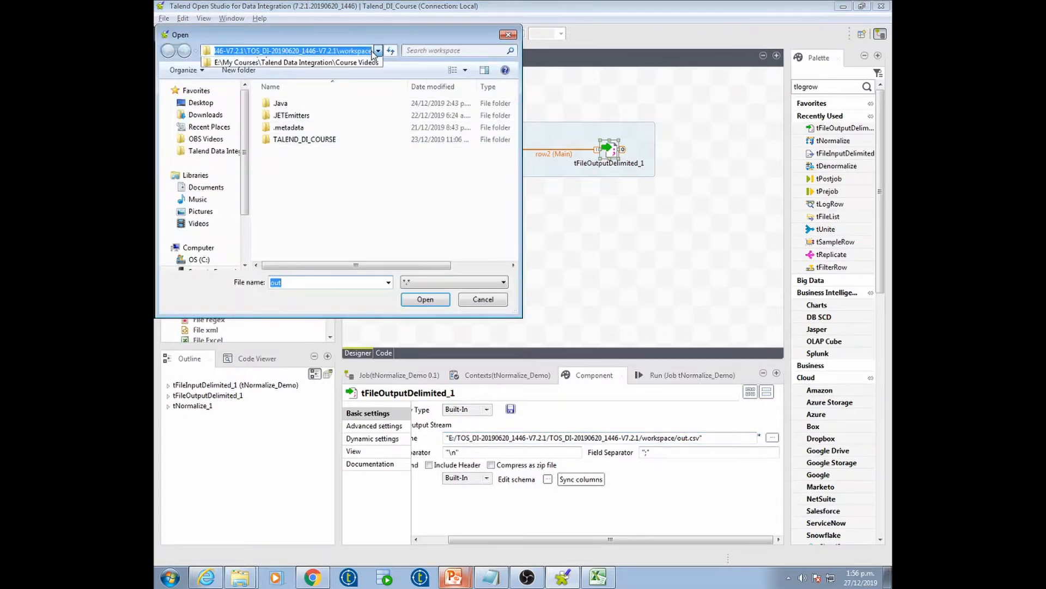
{"action": "left_click", "coordinate": [396, 62]}
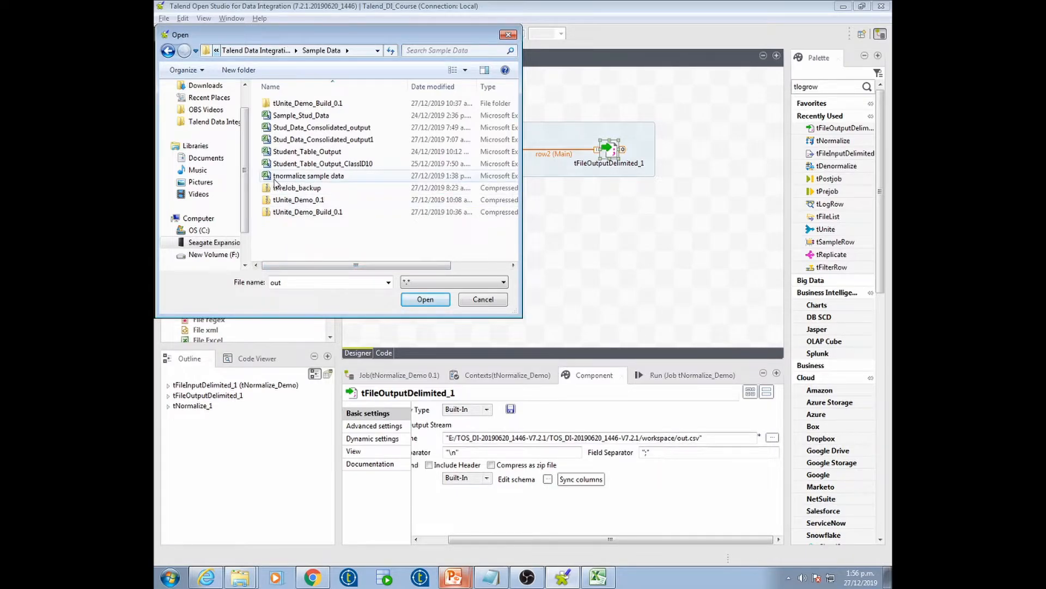
- Name the output file "tdenormalize sample data", based on the existing tnormalize sample data file, and accept it
{"action": "left_click", "coordinate": [294, 176]}
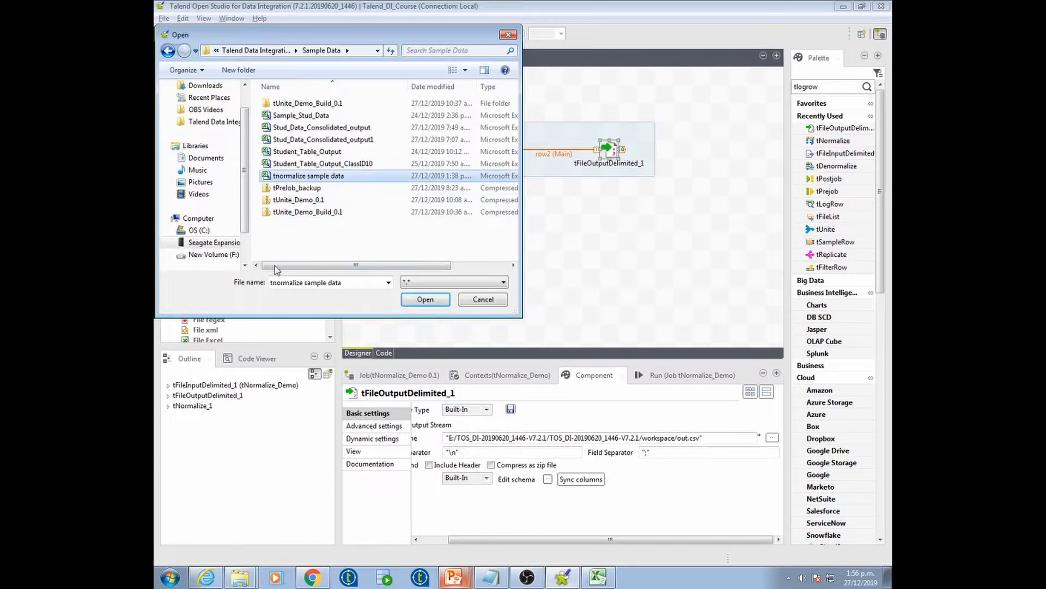
{"action": "key", "text": "Tab"}
{"action": "key", "text": "Home"}
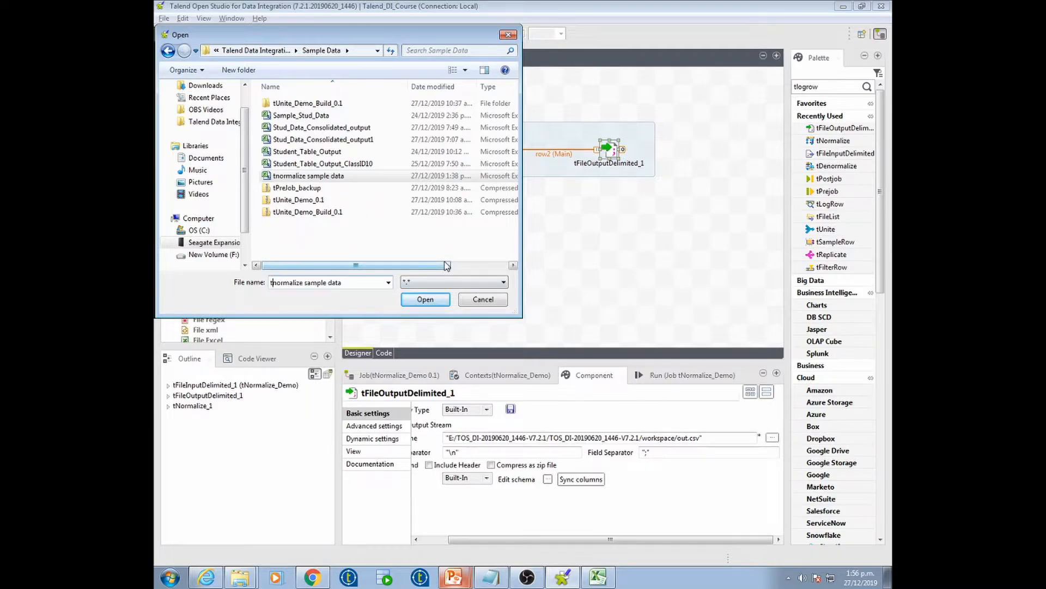
{"action": "type", "text": "de"}
{"action": "key", "text": "Delete"}
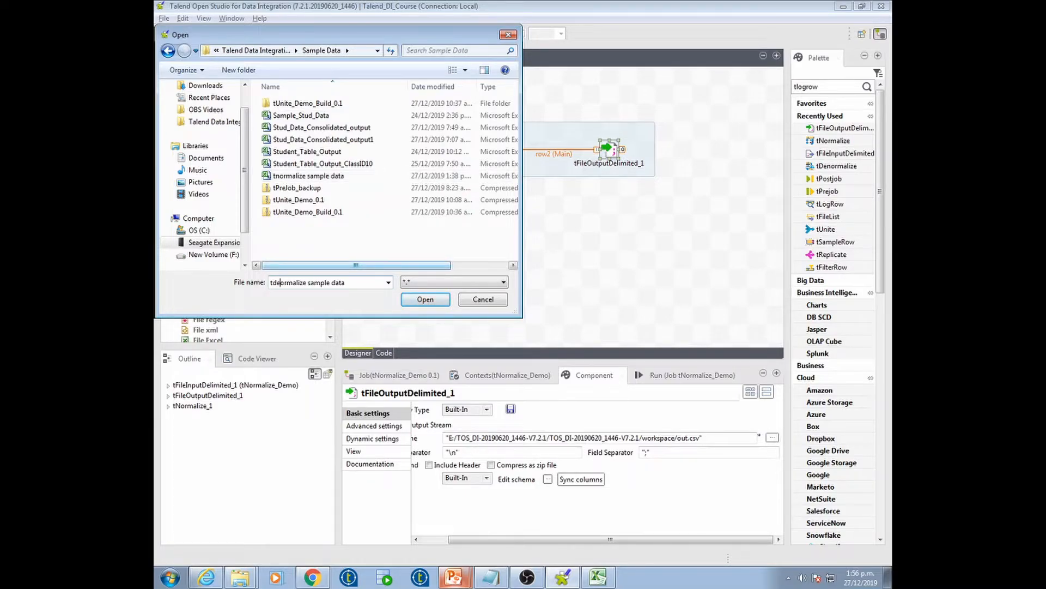
{"action": "type", "text": "n"}
{"action": "left_click", "coordinate": [427, 302]}
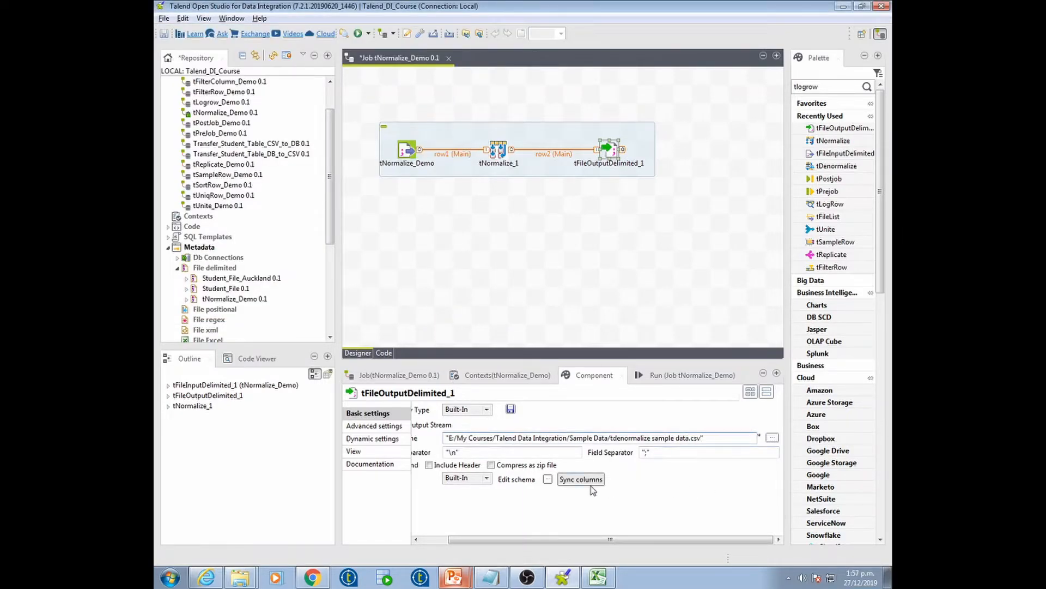
- Include the header in the output file, sync its columns and set the field separator to a comma
{"action": "left_click", "coordinate": [450, 467]}
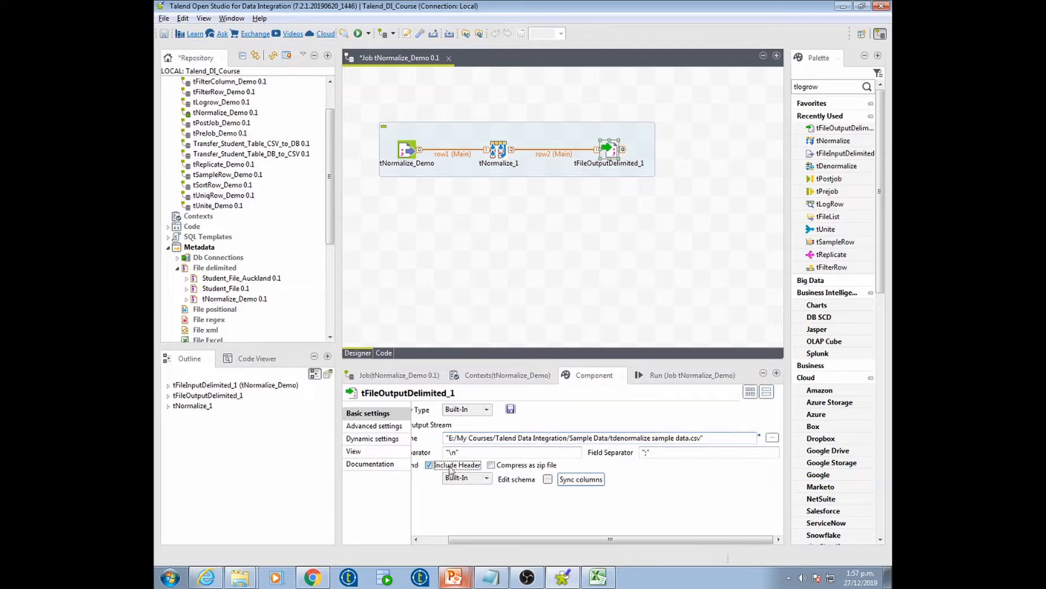
{"action": "left_click", "coordinate": [588, 481]}
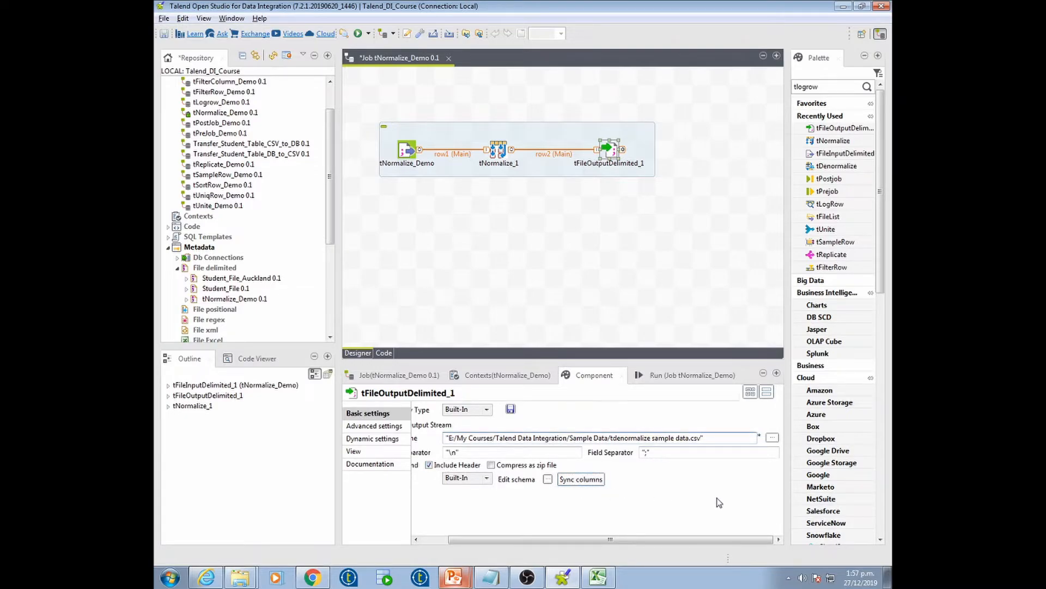
{"action": "left_click", "coordinate": [648, 453]}
{"action": "key", "text": "BackSpace"}
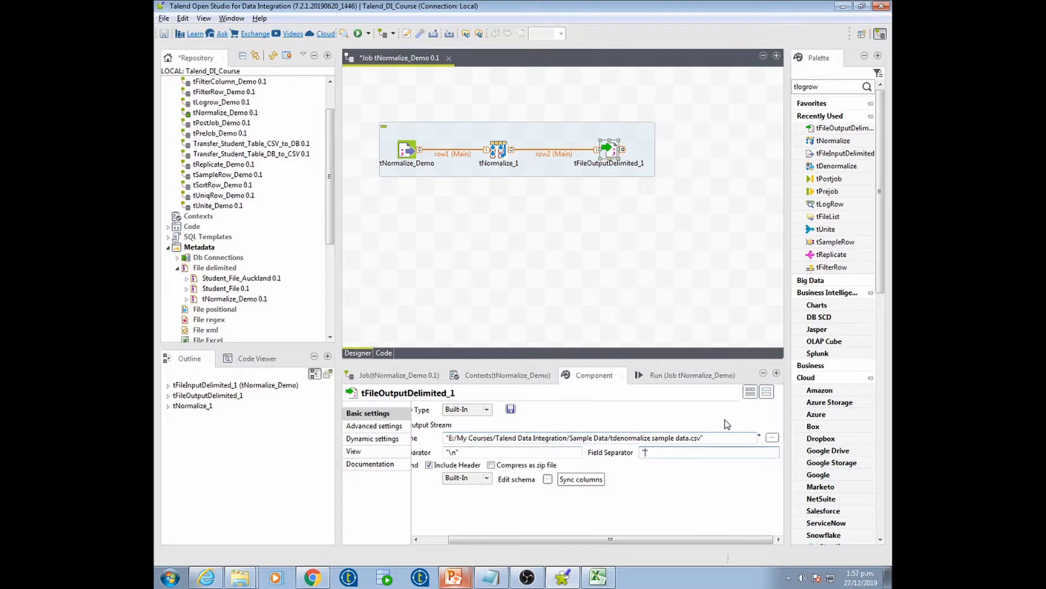
{"action": "type", "text": ","}
- Disable "Throw an error if the file already exist" for the output component and return to its basic settings
{"action": "left_click", "coordinate": [374, 426]}
{"action": "left_click", "coordinate": [457, 505]}
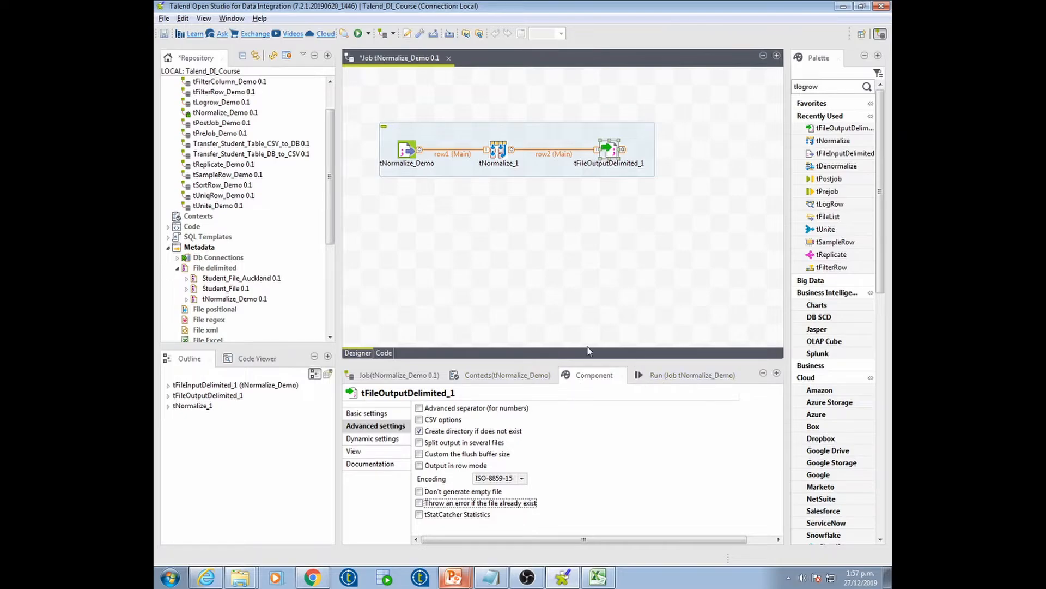
{"action": "left_click", "coordinate": [366, 413]}
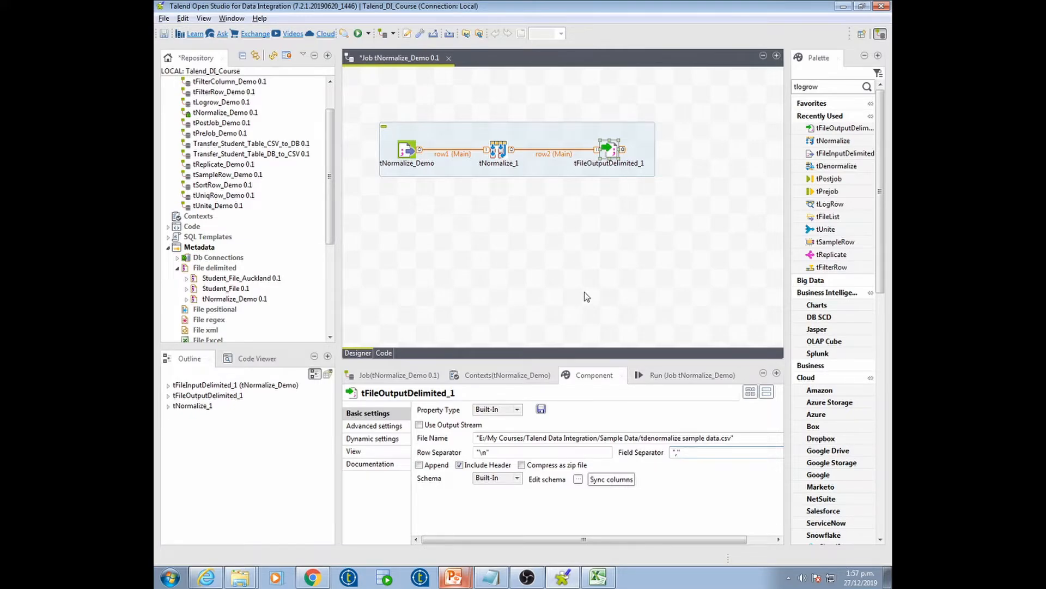
- Run the tNormalize_Demo job and open the generated tdenormalize sample data CSV in Excel
{"action": "key", "text": "F6"}
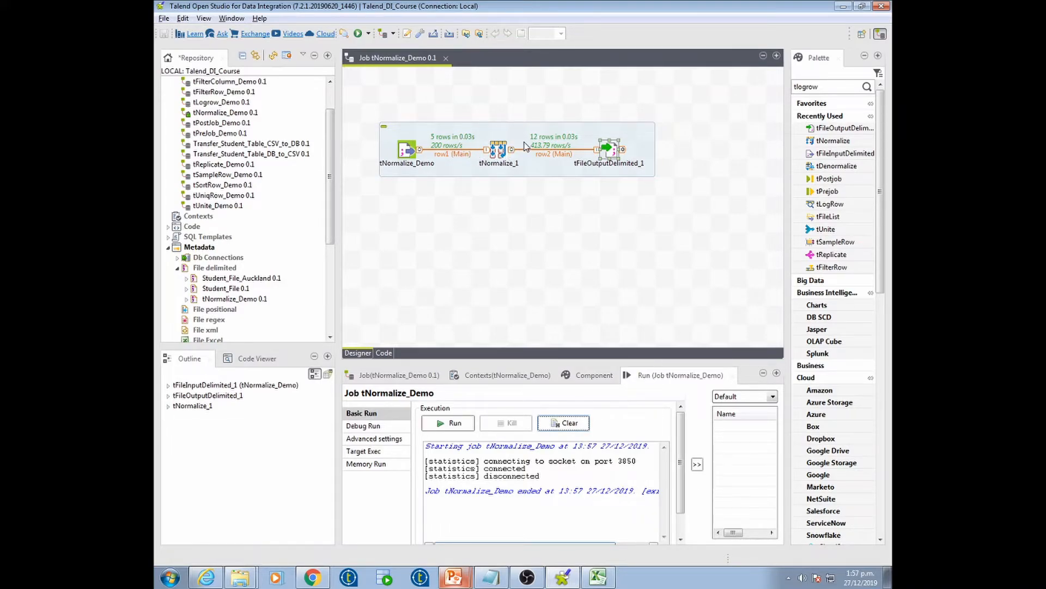
{"action": "double_click", "coordinate": [608, 156]}
{"action": "key", "text": "alt+Tab"}
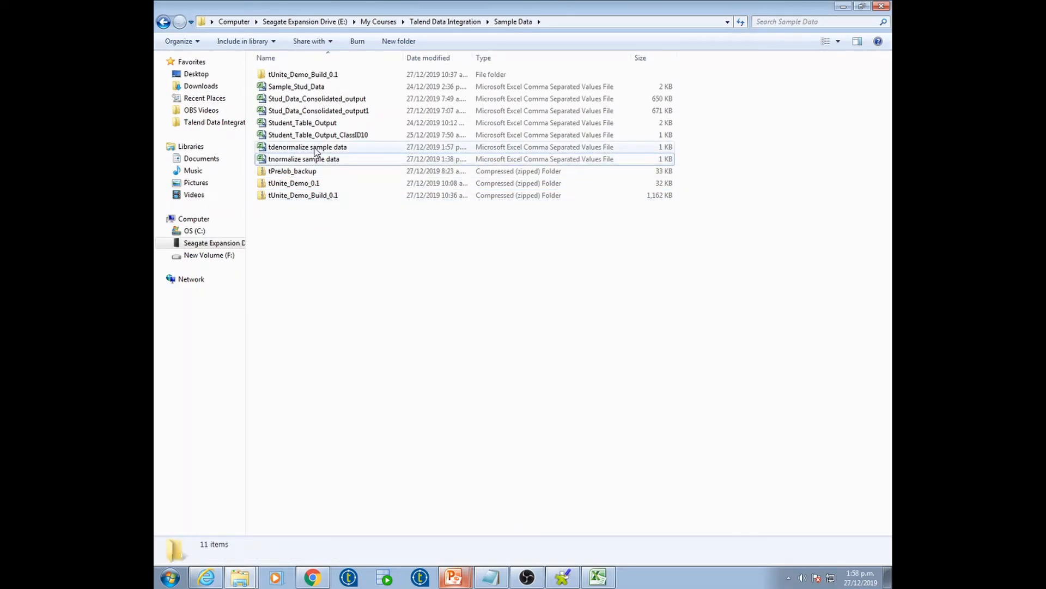
{"action": "double_click", "coordinate": [315, 148]}
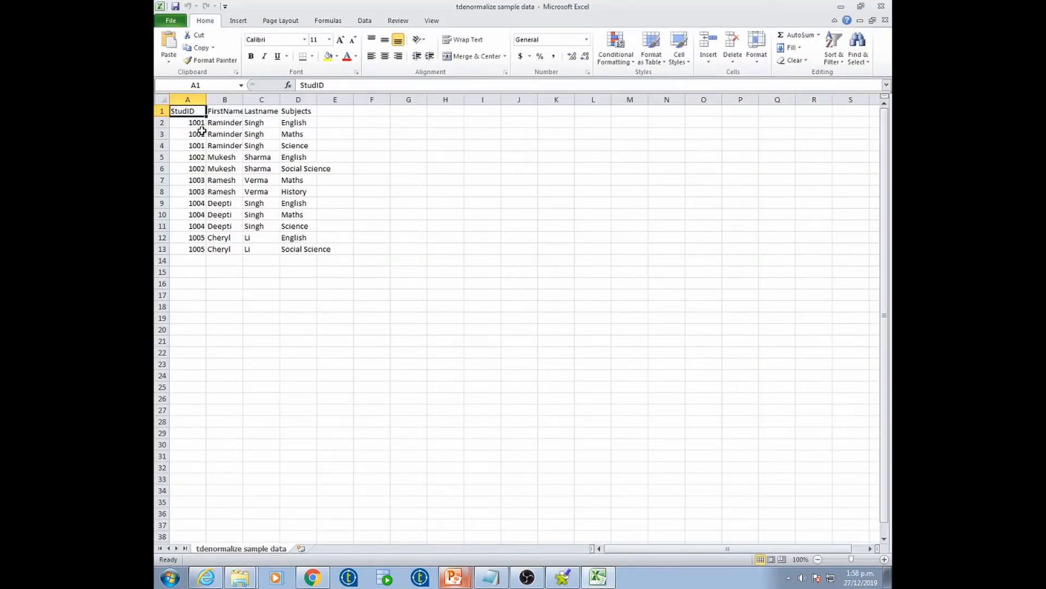
- Examine the output rows student by student and check the normalized values in the Subjects column
{"action": "left_click_drag", "start_coordinate": [196, 124], "coordinate": [301, 145]}
{"action": "left_click", "coordinate": [301, 124]}
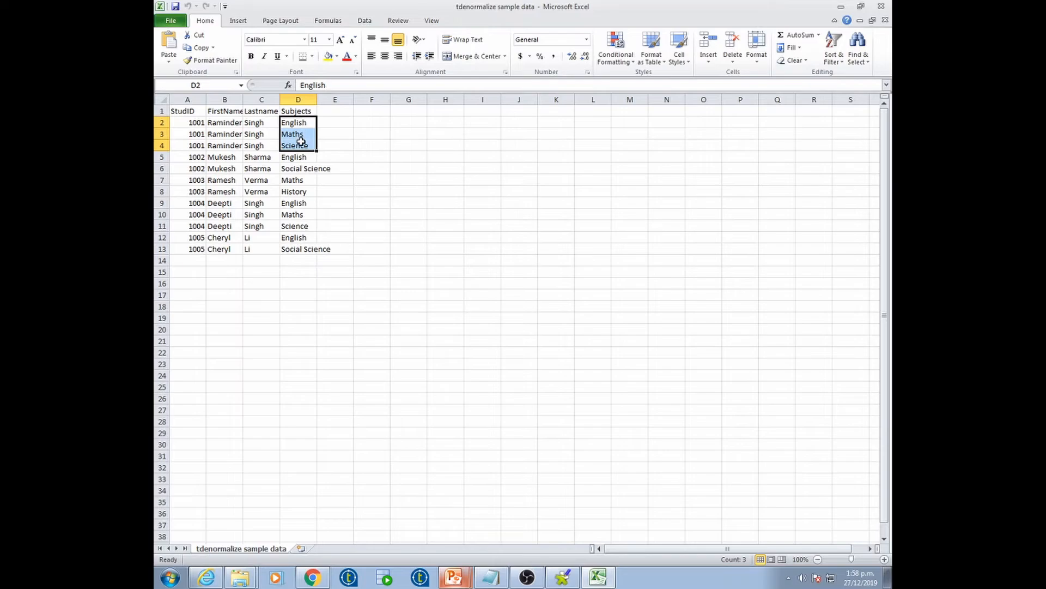
{"action": "left_click_drag", "start_coordinate": [200, 161], "coordinate": [306, 172]}
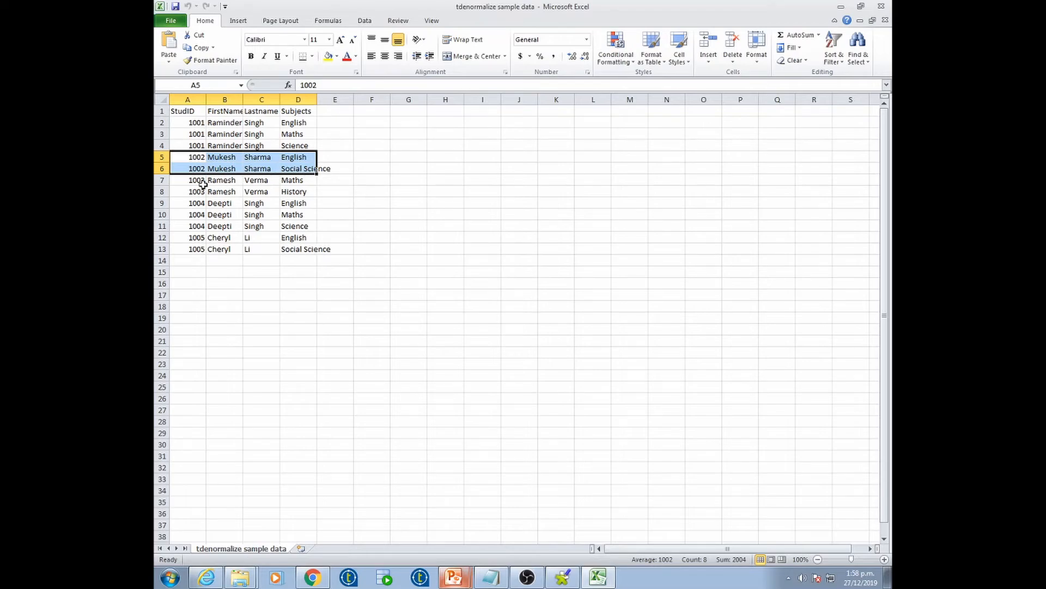
{"action": "left_click_drag", "start_coordinate": [196, 180], "coordinate": [299, 188]}
{"action": "left_click_drag", "start_coordinate": [192, 206], "coordinate": [304, 222]}
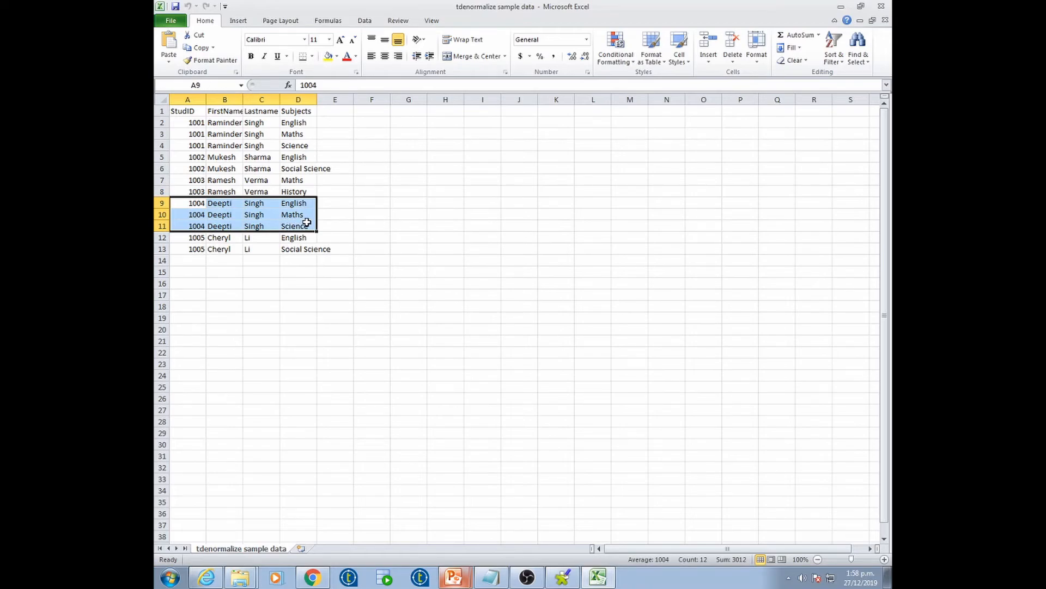
{"action": "left_click_drag", "start_coordinate": [196, 240], "coordinate": [304, 247]}
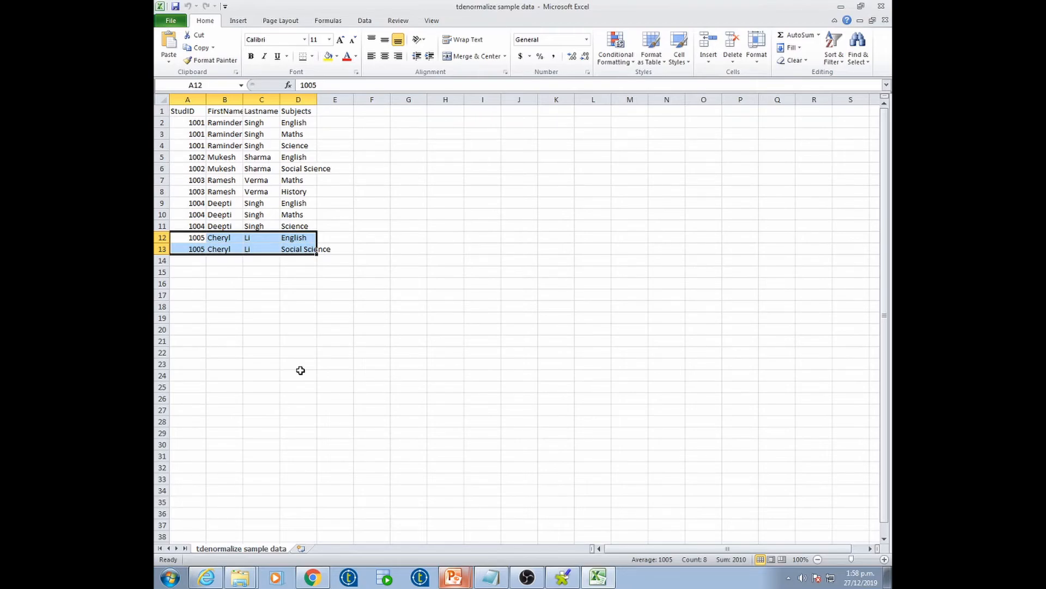
{"action": "left_click", "coordinate": [298, 99]}
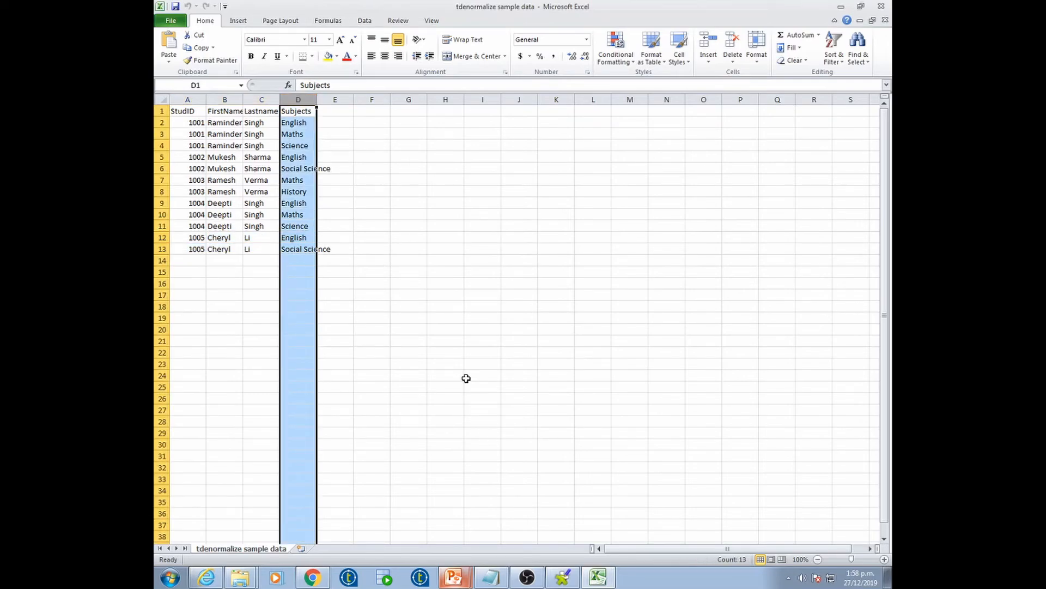